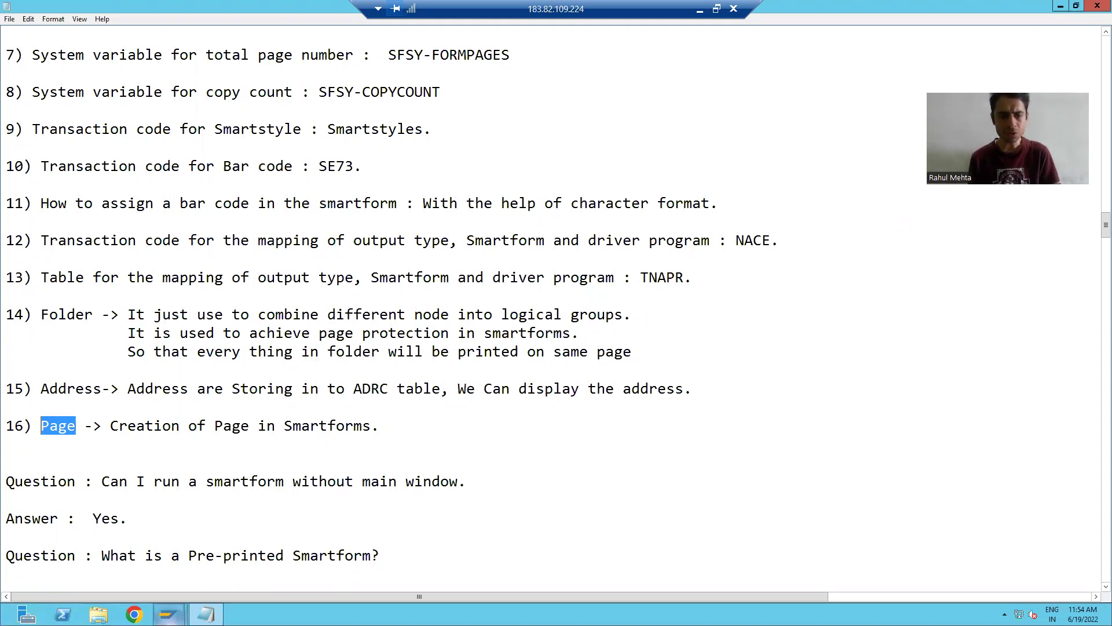
Step: Switch to the SAP form ZSF_ORDER_28, collapse the MAIN window node and display the attributes of %PAGE1
click(168, 615)
click(217, 570)
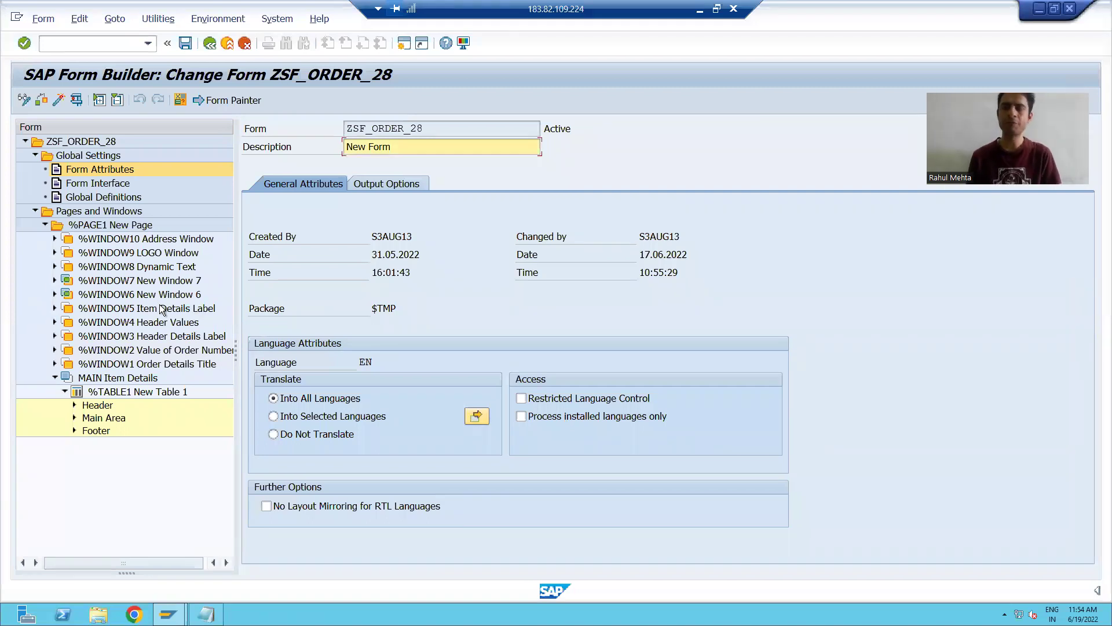
click(53, 378)
click(83, 226)
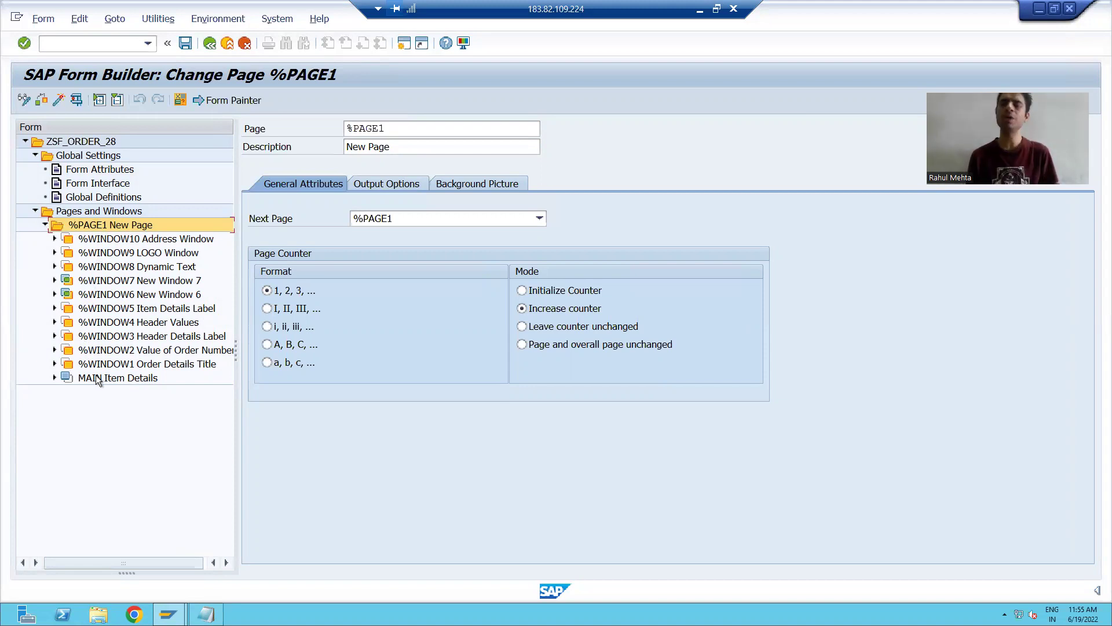
Step: Open the ABAP Editor in a new session with transaction SE38
click(67, 47)
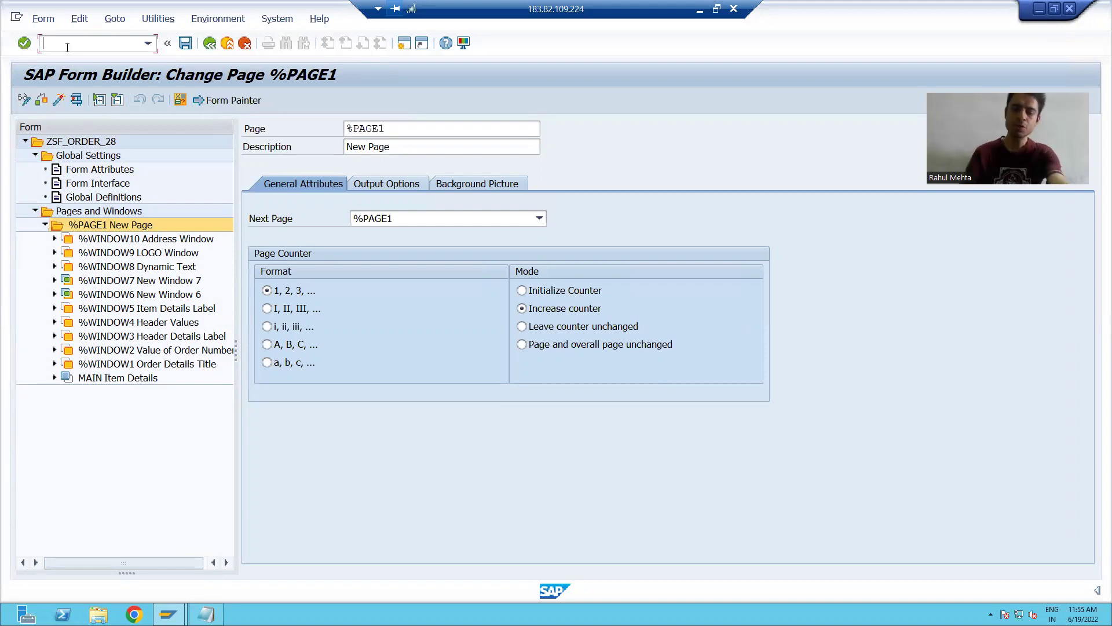
text(/nse38)
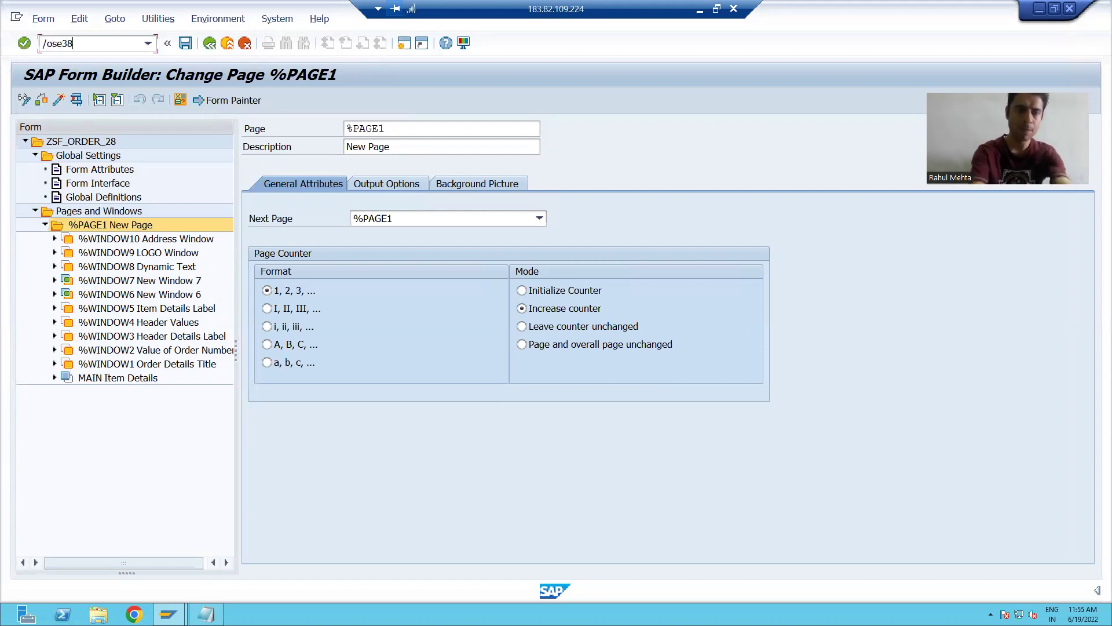
key(Return)
click(135, 165)
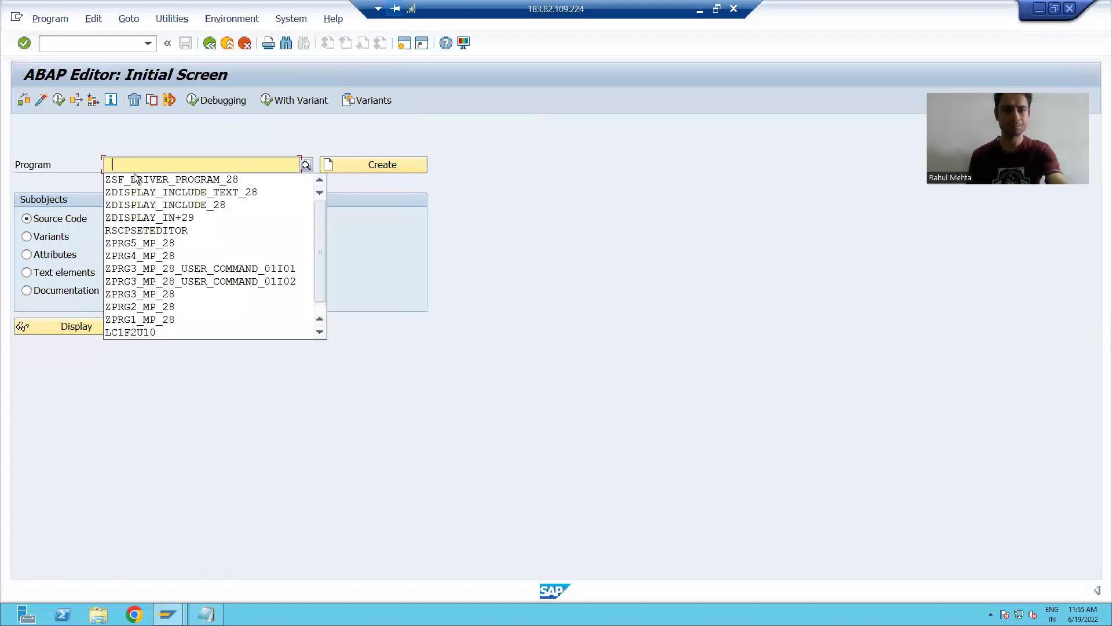
click(140, 192)
key(BackSpace)
key(BackSpace)
key(BackSpace)
key(BackSpace)
key(BackSpace)
key(BackSpace)
key(BackSpace)
key(BackSpace)
key(BackSpace)
key(BackSpace)
key(BackSpace)
key(BackSpace)
key(BackSpace)
key(BackSpace)
key(BackSpace)
key(BackSpace)
key(BackSpace)
key(BackSpace)
key(BackSpace)
key(BackSpace)
key(BackSpace)
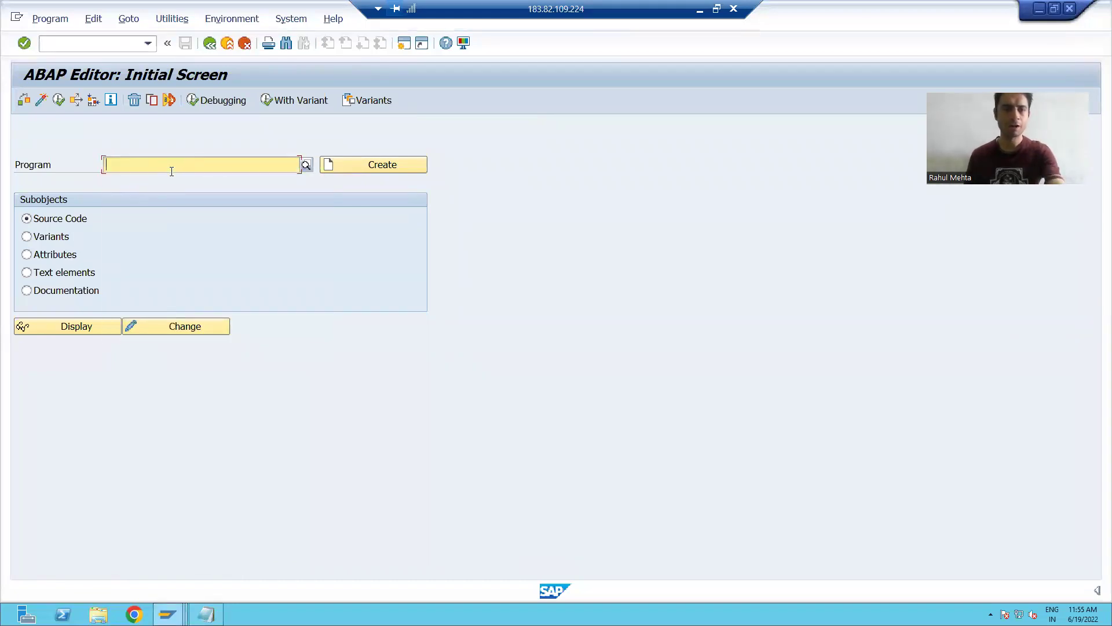
Step: Run the program ZSF_DRIVER_PROGRAM_28 and fill in the order number and the dynamic text "This is Second Run"
click(145, 180)
click(59, 100)
text(1)
click(245, 144)
click(250, 165)
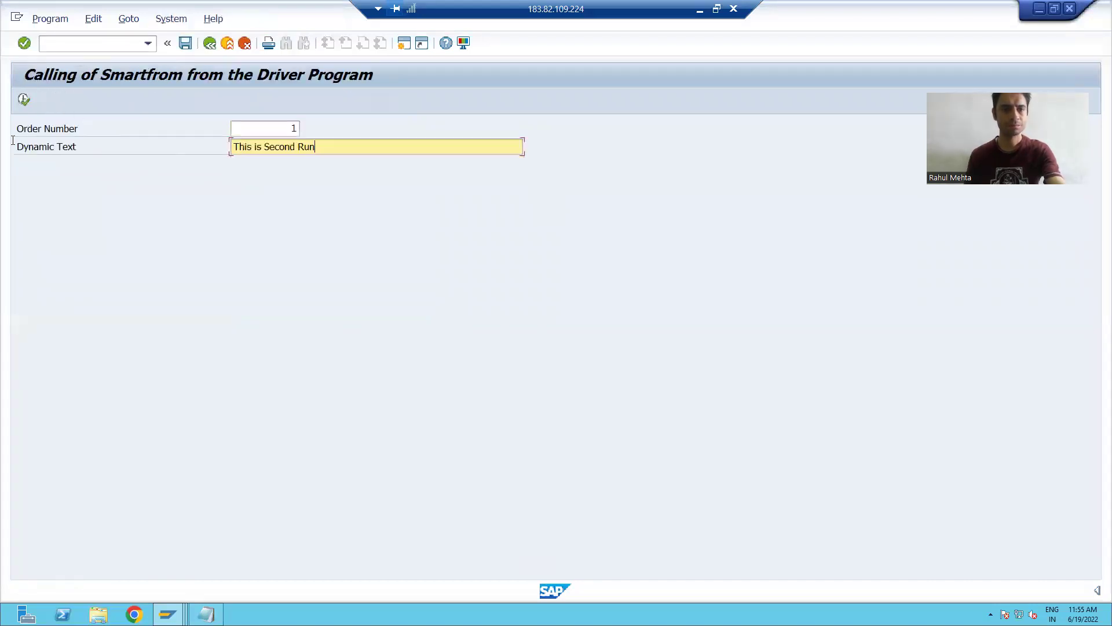
Step: Execute the selection and show the form's print preview for output device LP01
click(21, 97)
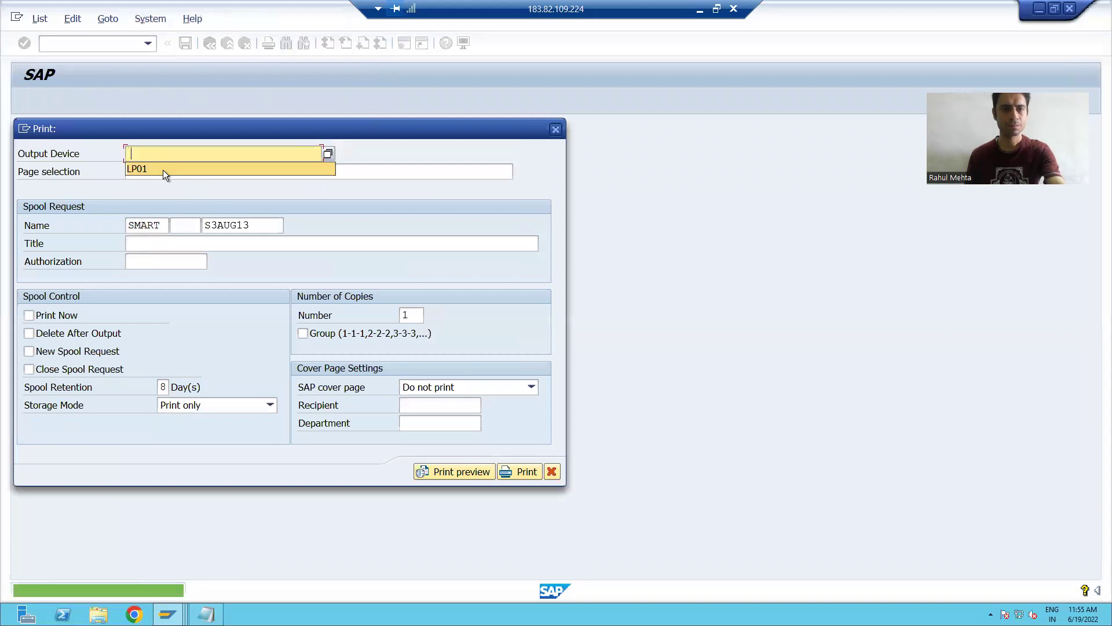
click(162, 170)
click(443, 470)
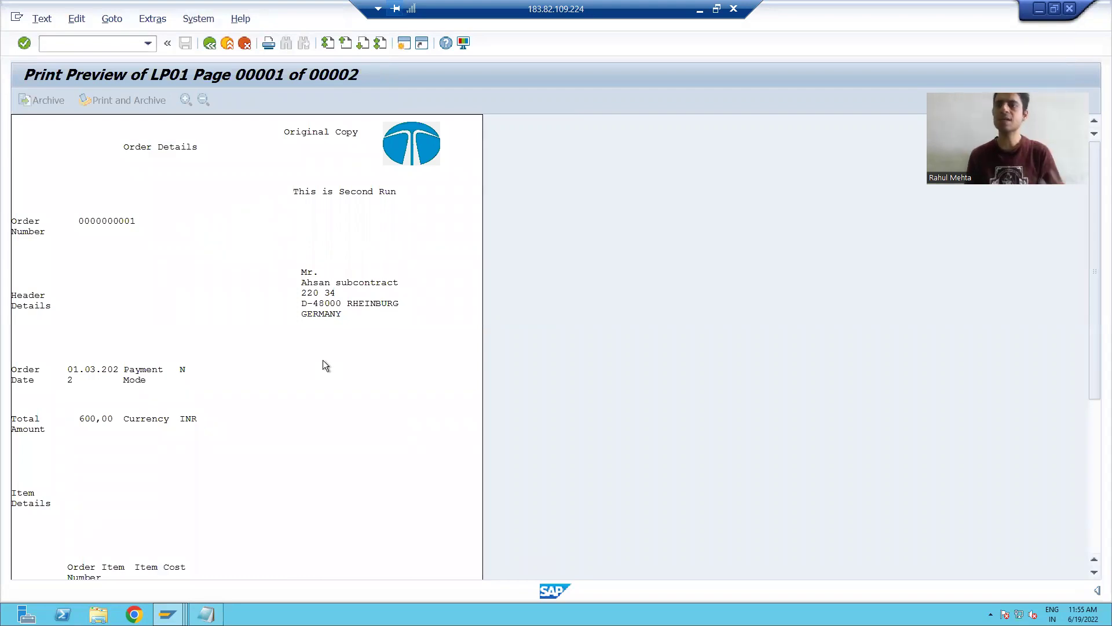
Step: Review the header windows and item table on the first and second pages of the print preview
scroll(360, 382, down, 3)
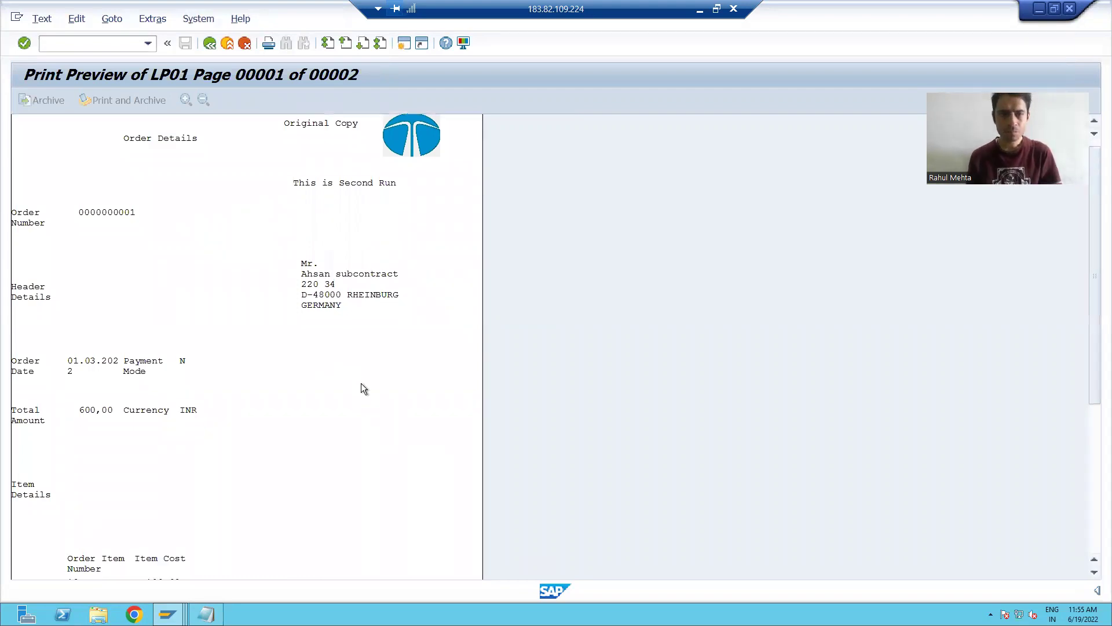
scroll(356, 384, down, 1)
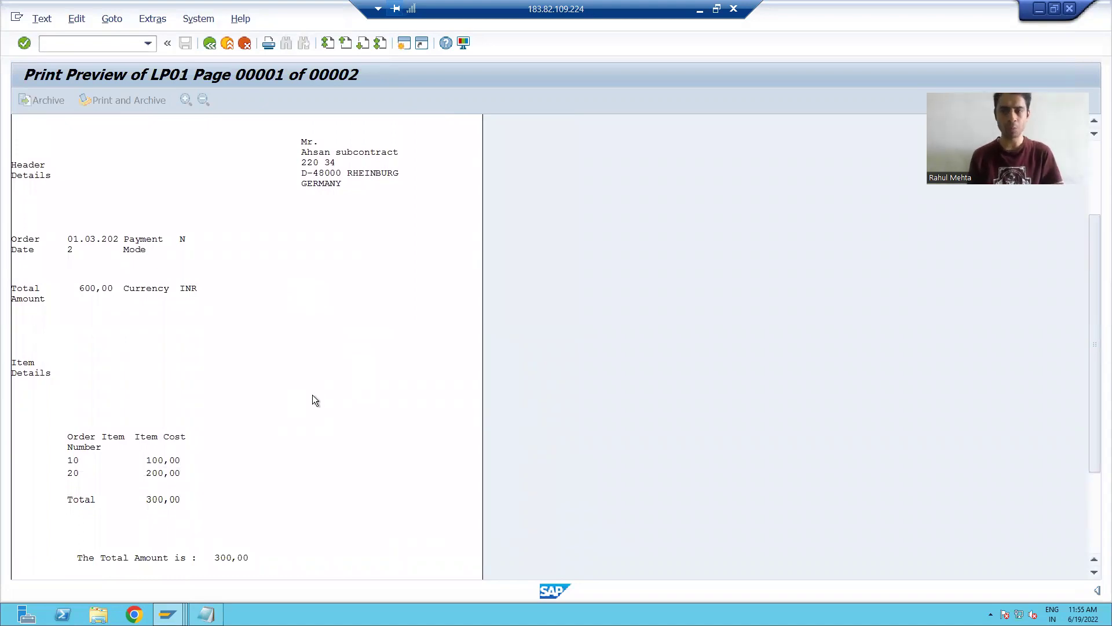
scroll(312, 395, up, 3)
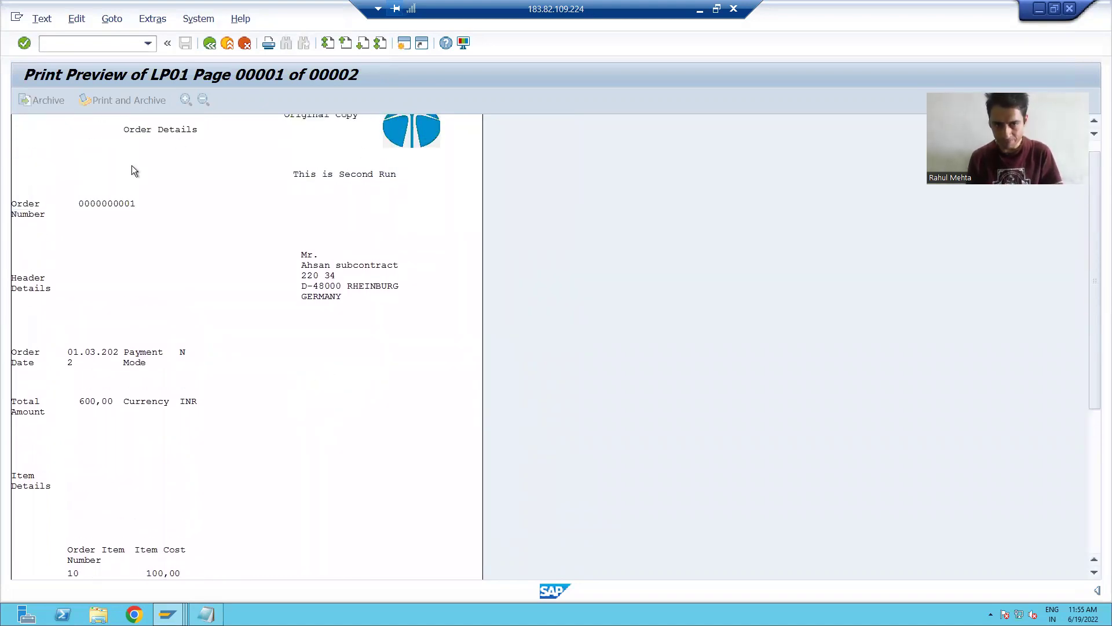
scroll(246, 366, up, 1)
scroll(245, 366, down, 1)
scroll(245, 366, down, 3)
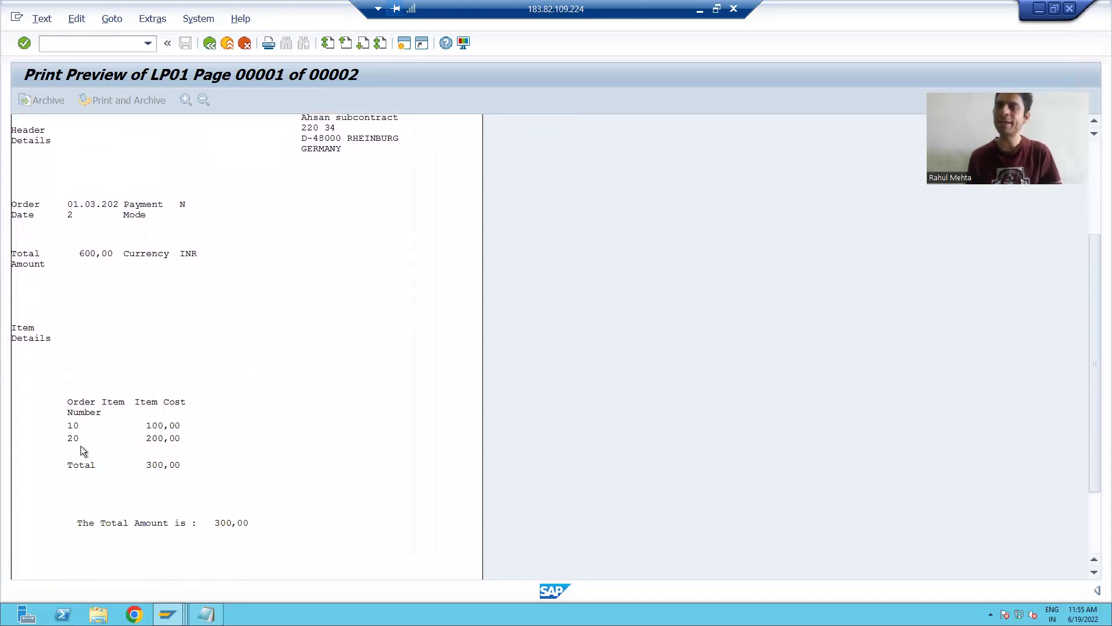
click(361, 45)
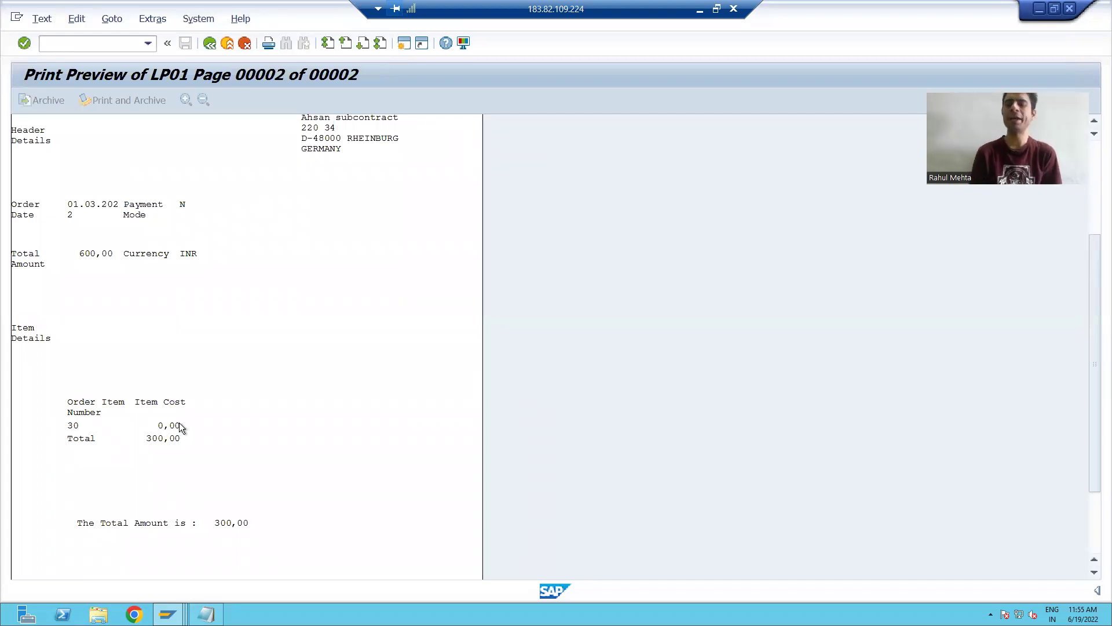
scroll(179, 427, up, 2)
scroll(179, 426, up, 5)
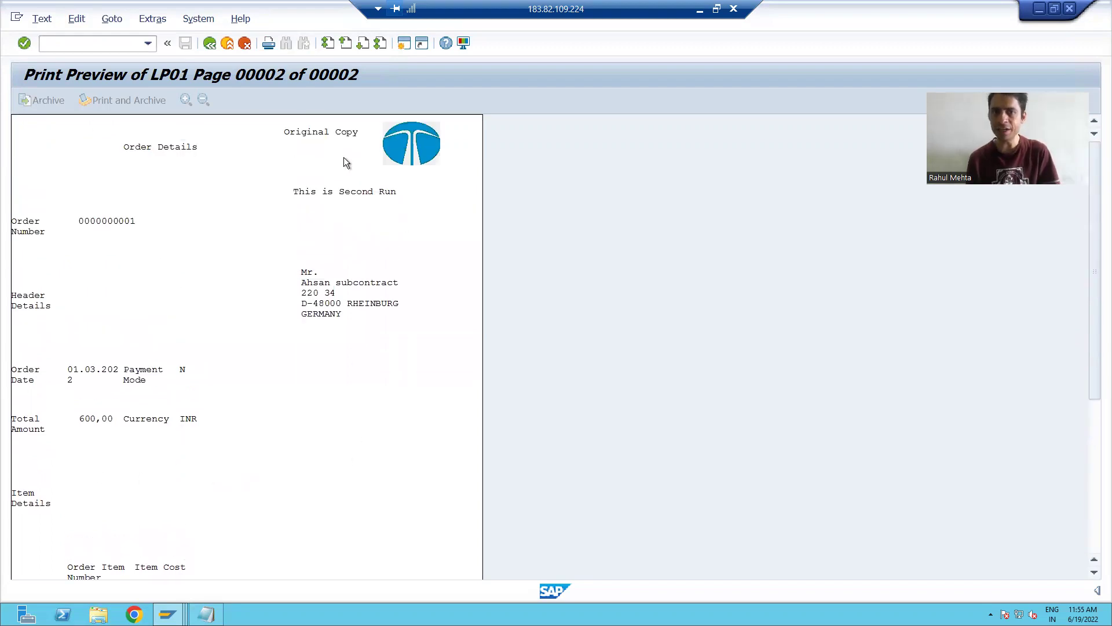
Step: Compare both preview pages to check which windows repeat and how the order items are split between them
click(345, 43)
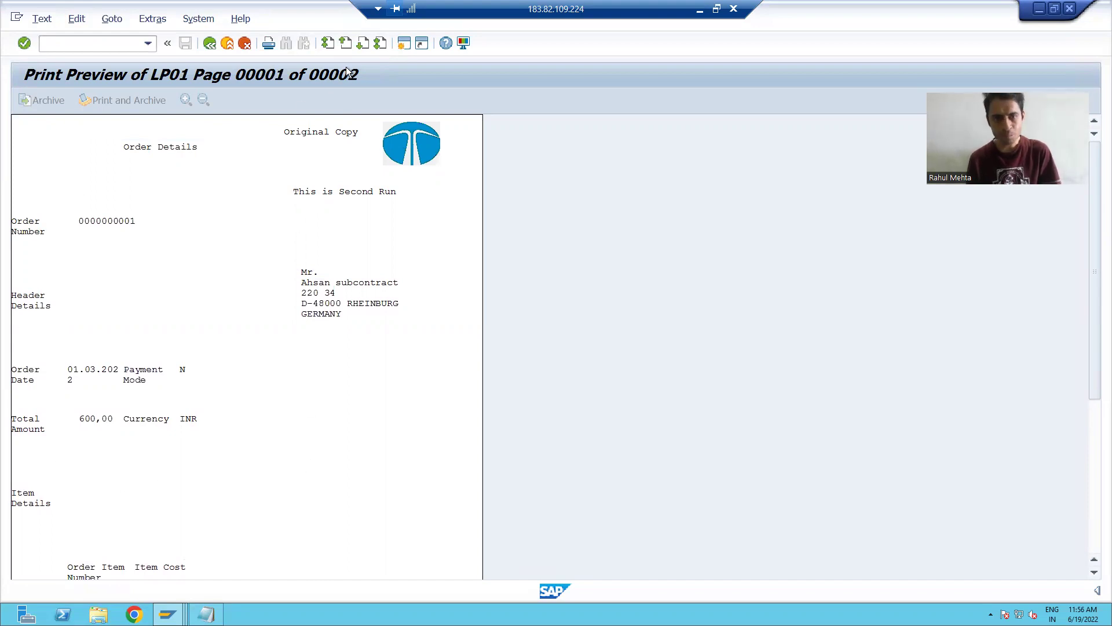
click(364, 44)
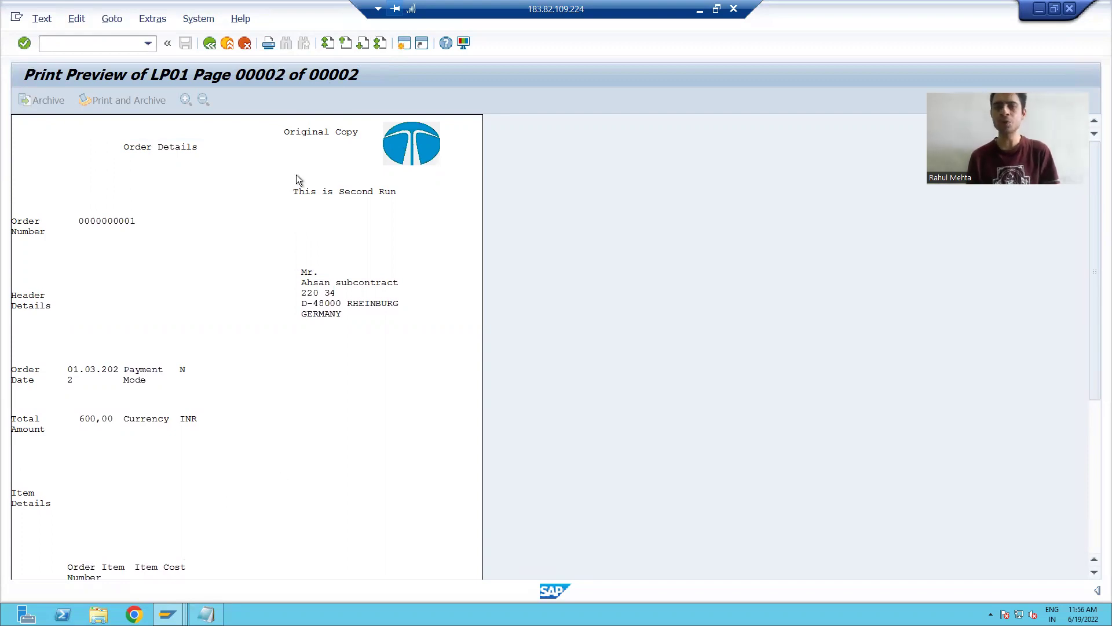
click(346, 44)
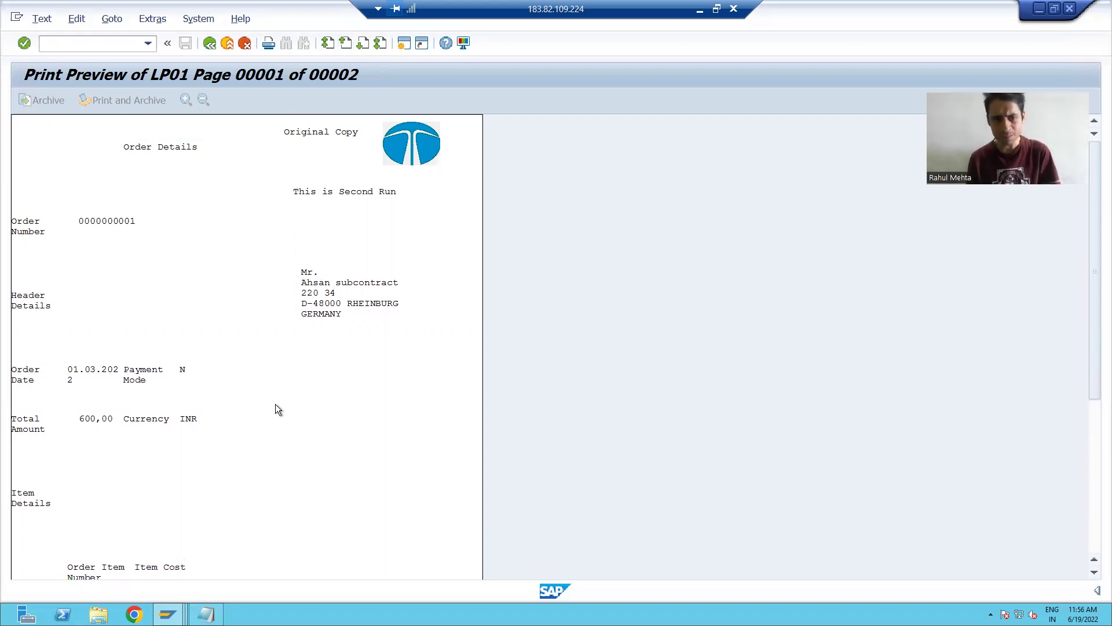
scroll(275, 404, down, 3)
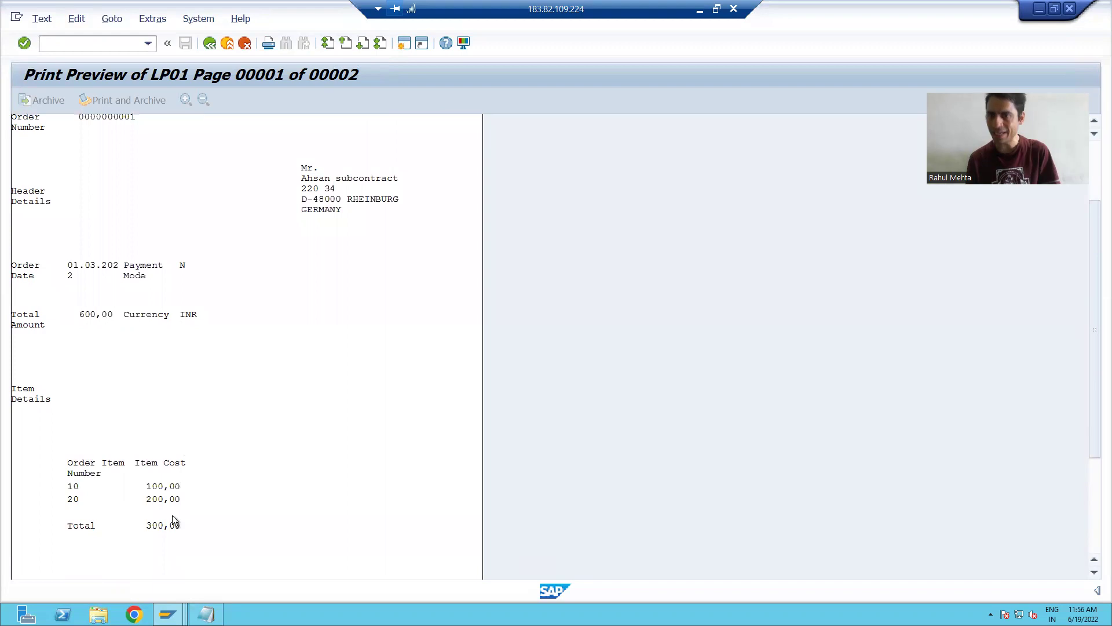
click(364, 44)
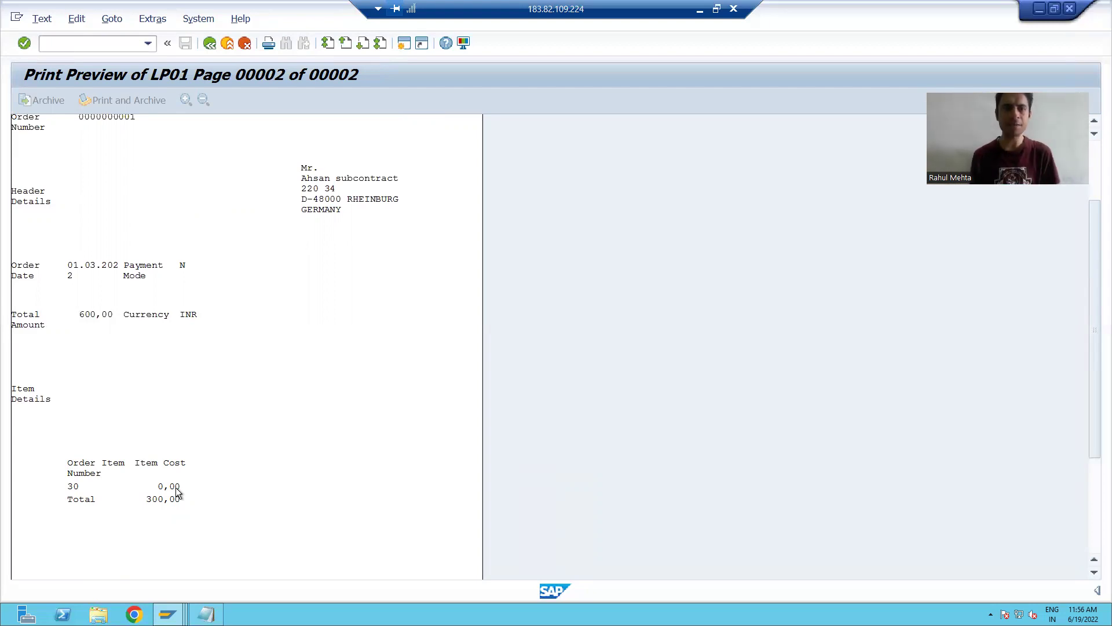
scroll(193, 486, up, 5)
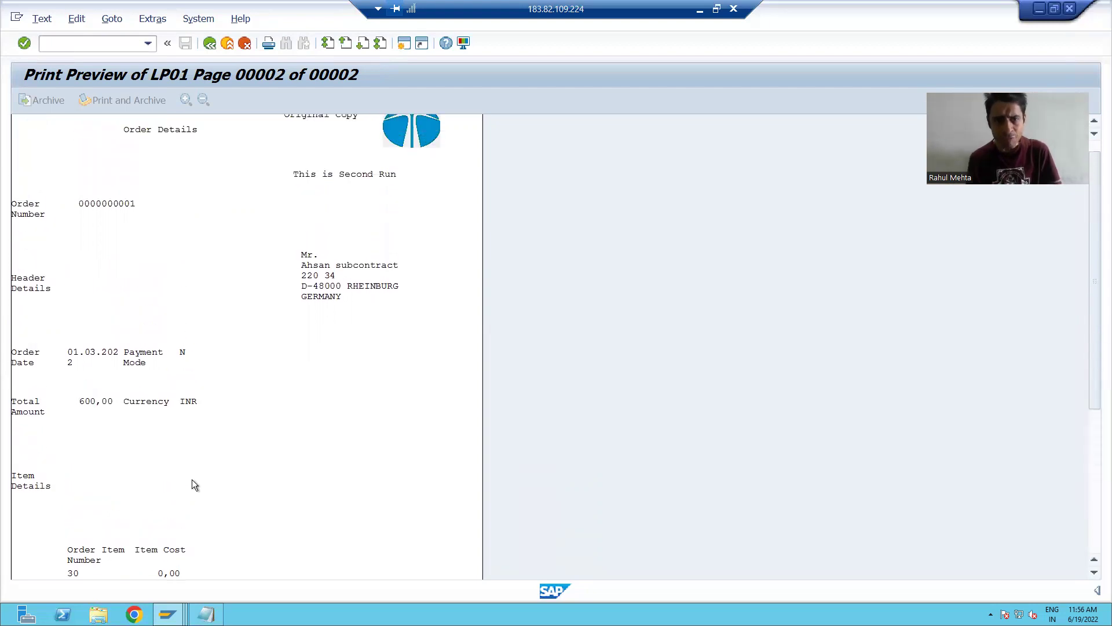
click(345, 43)
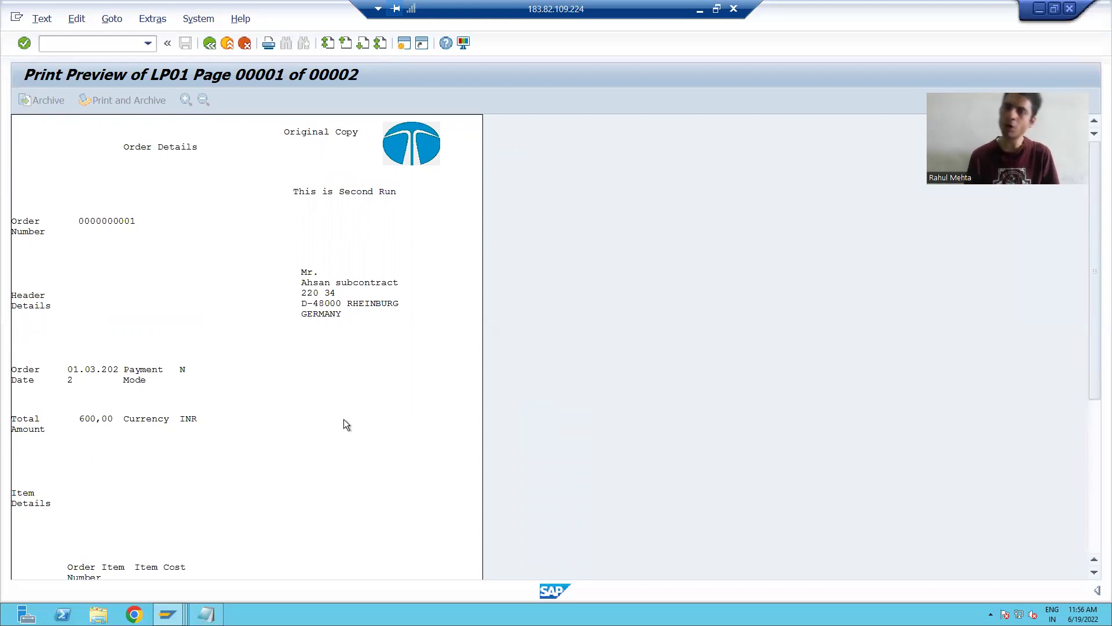
scroll(337, 405, down, 4)
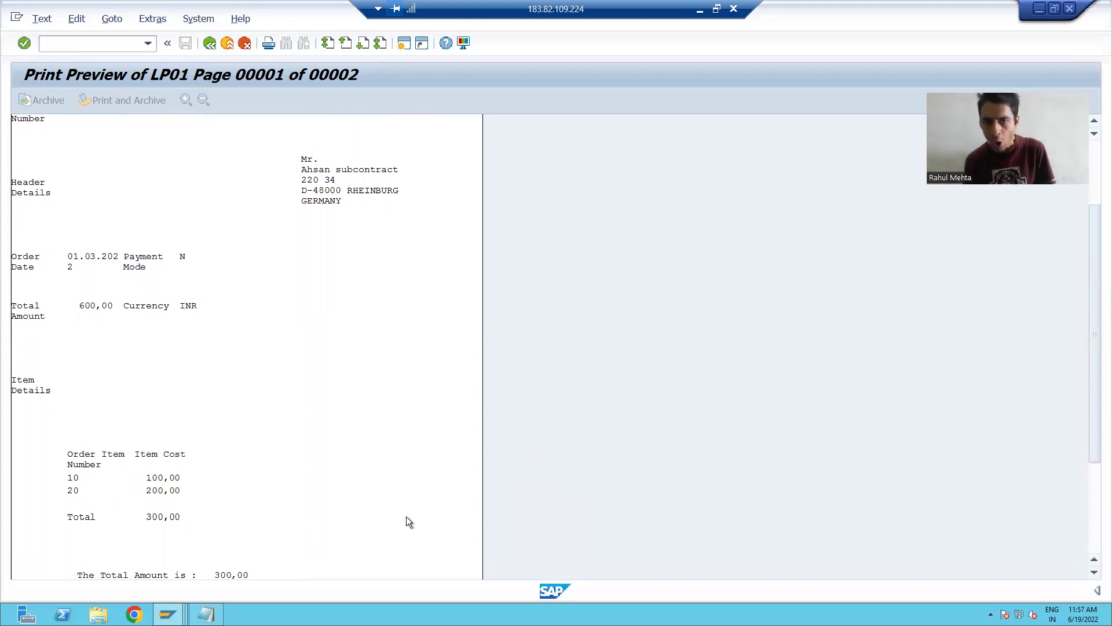
scroll(406, 516, up, 3)
scroll(406, 516, up, 1)
click(363, 42)
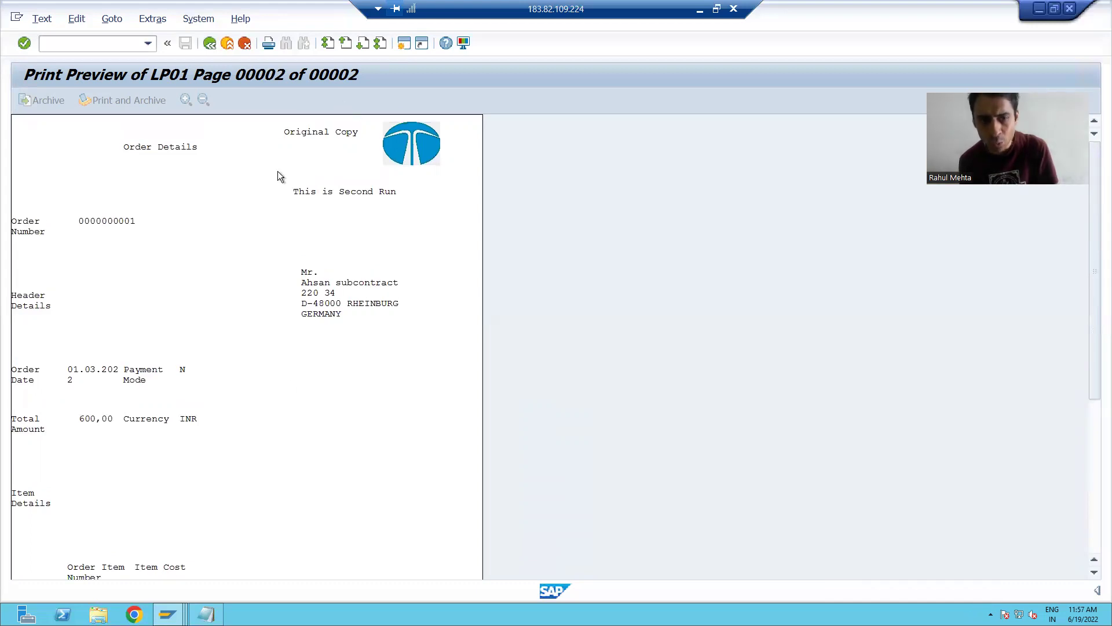
scroll(313, 463, down, 2)
scroll(310, 457, down, 3)
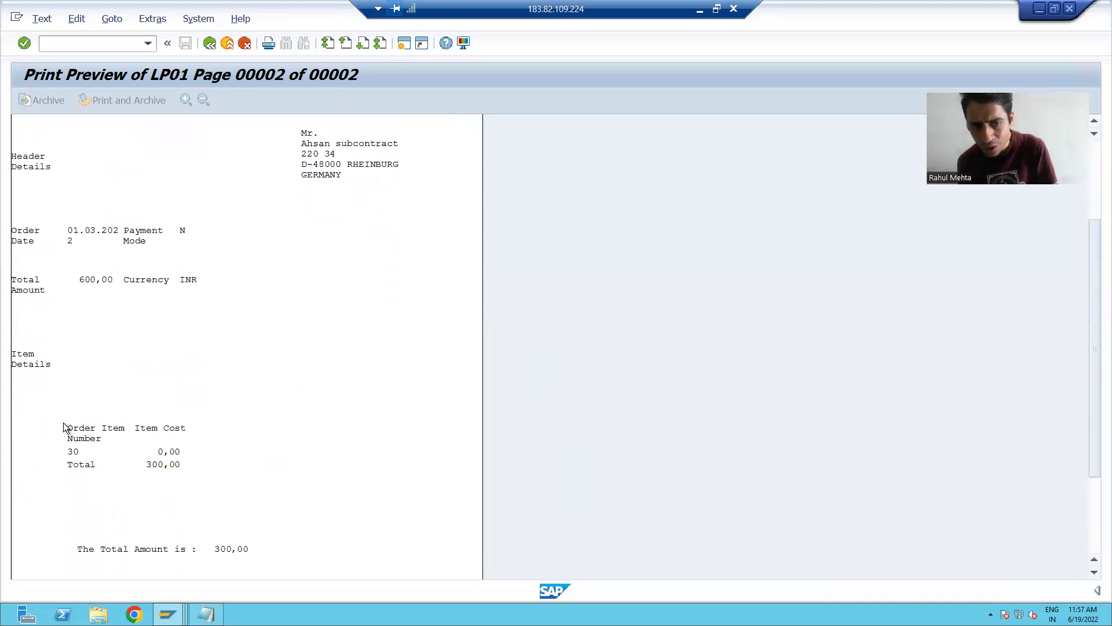
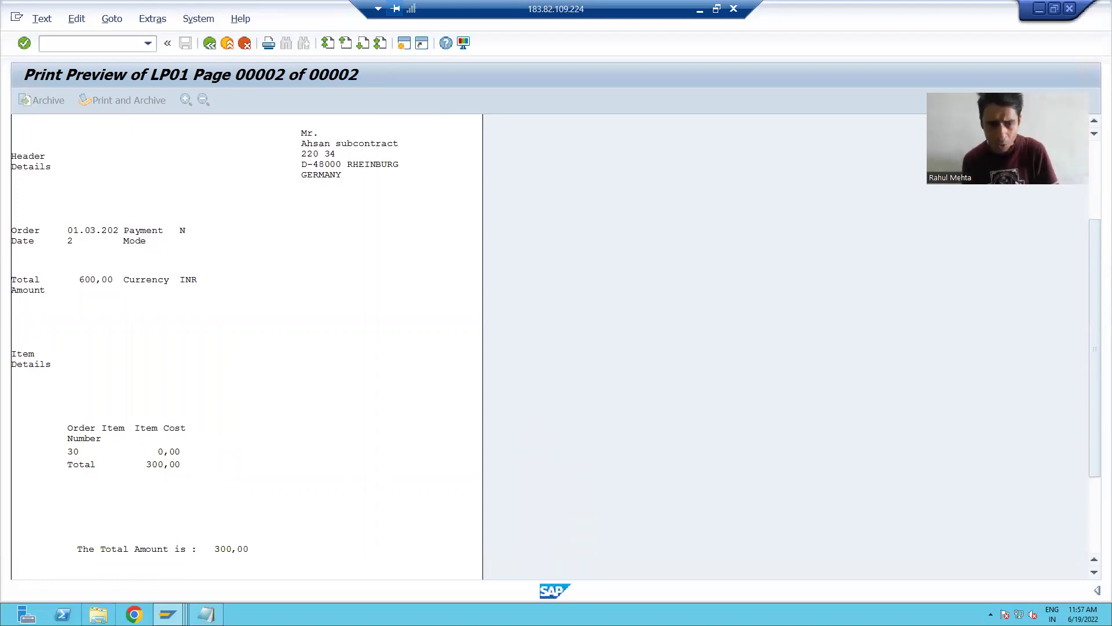
Step: Return to the form ZSF_ORDER_28 and create an additional page from the %PAGE1 node
click(168, 615)
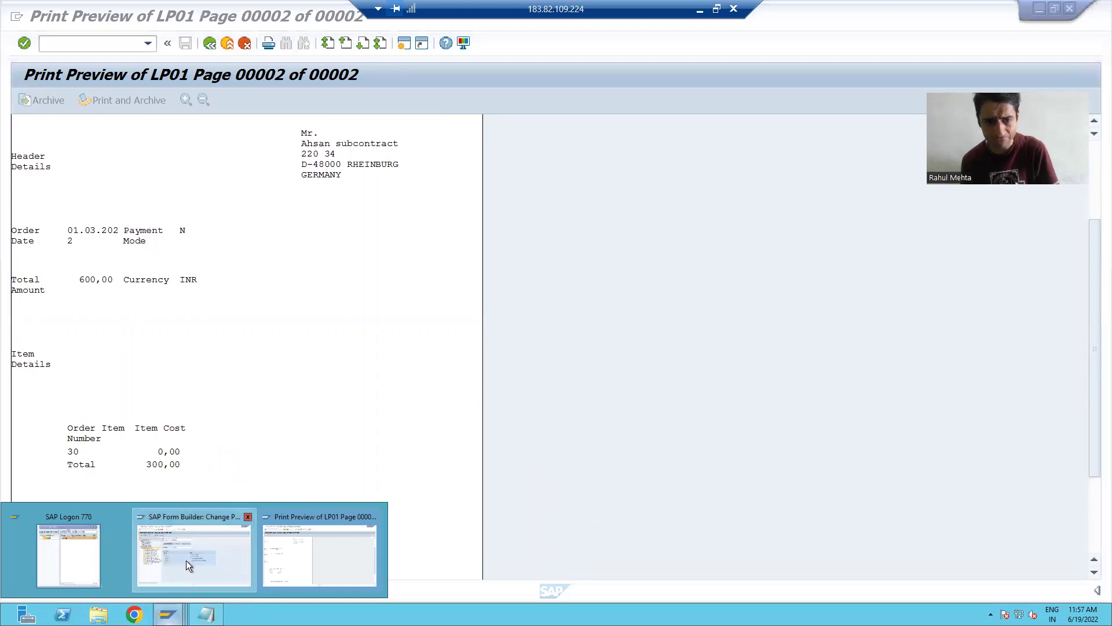
click(243, 573)
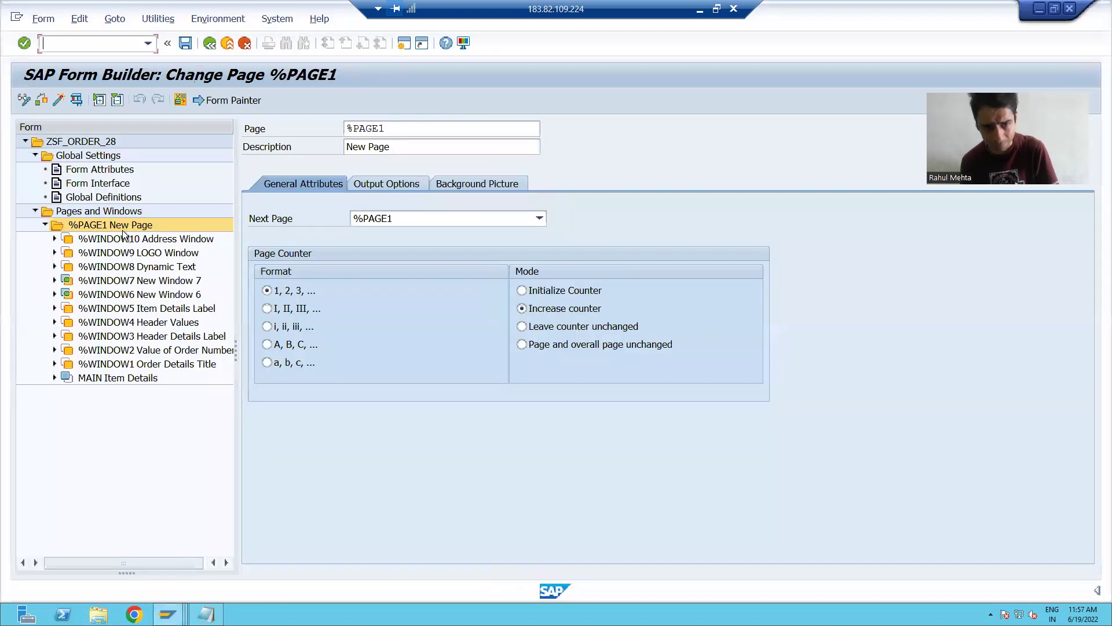
click(128, 378)
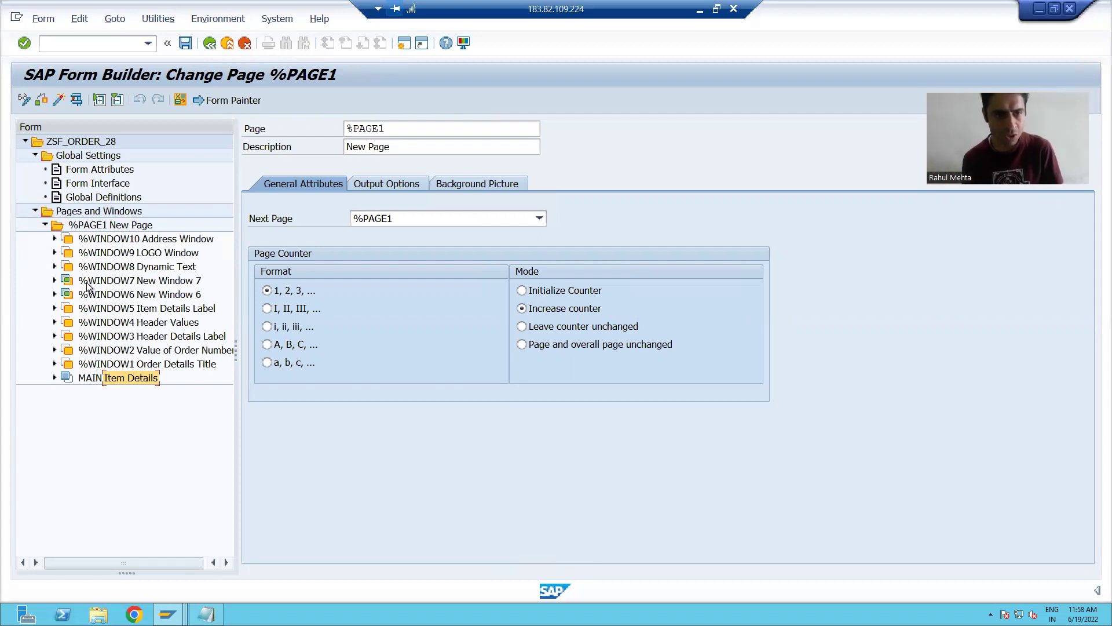
right_click(102, 227)
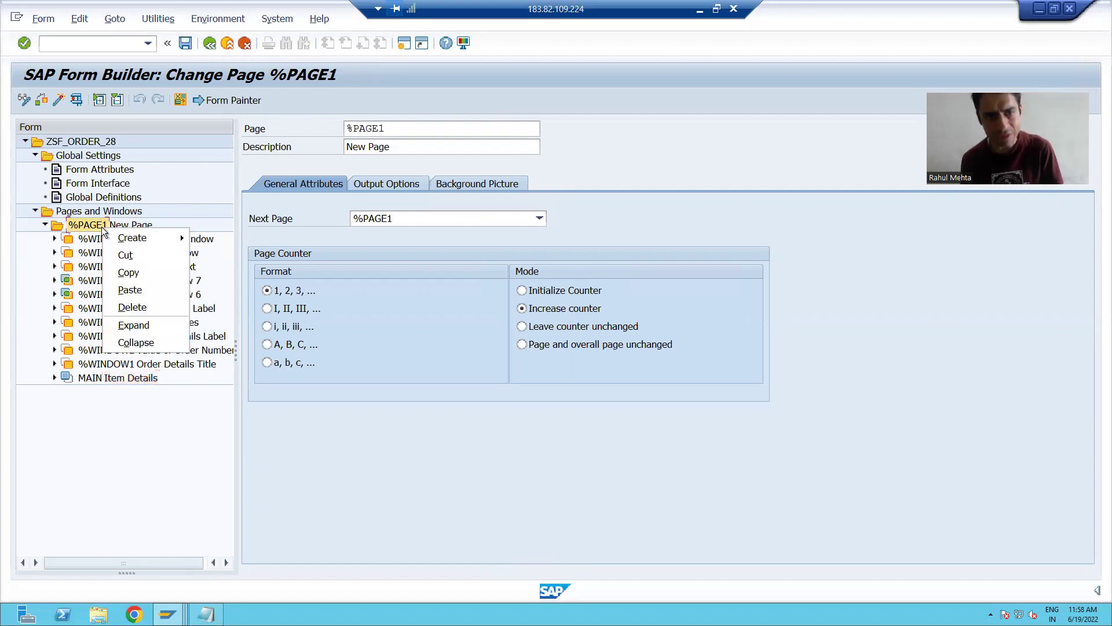
mouse_move(114, 238)
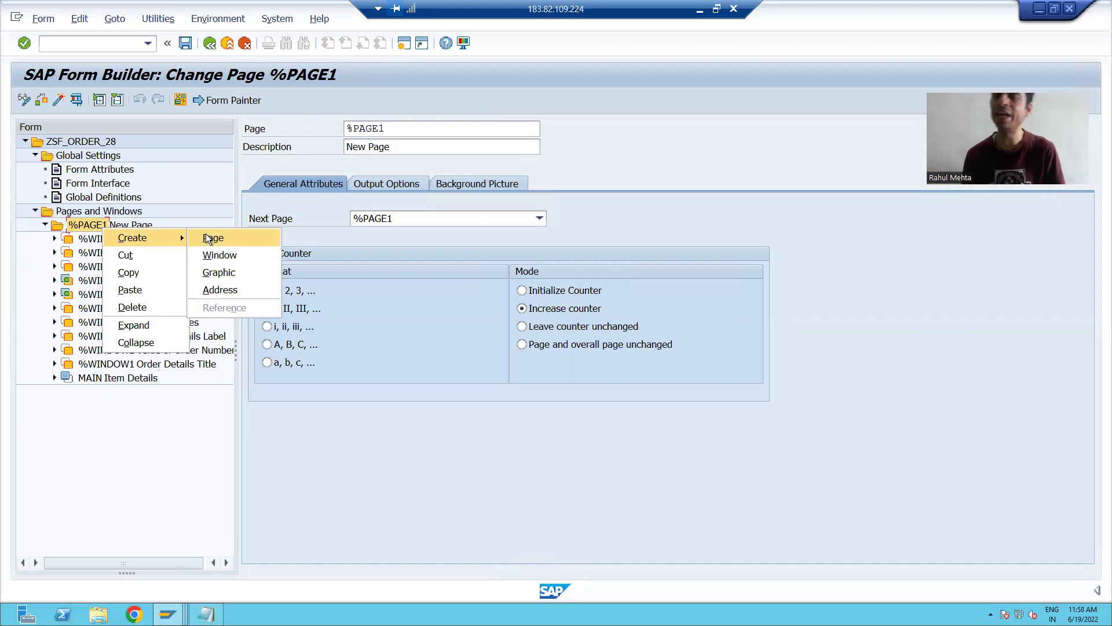
click(207, 239)
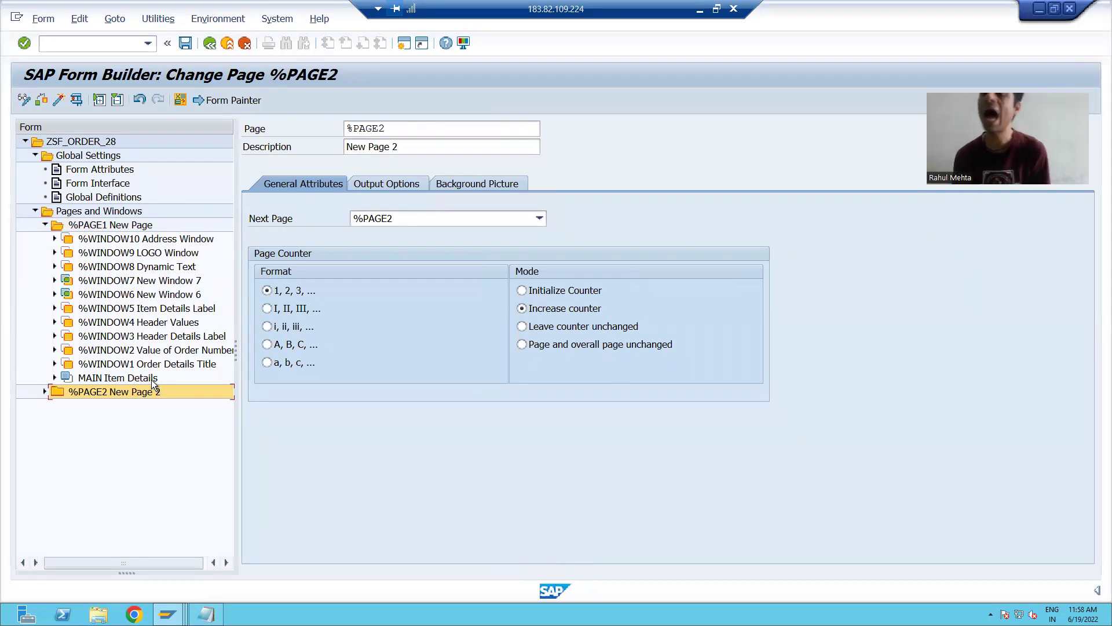
Step: Copy the MAIN Item Details window from %PAGE1 and paste it into %PAGE2 New Page 2
click(121, 377)
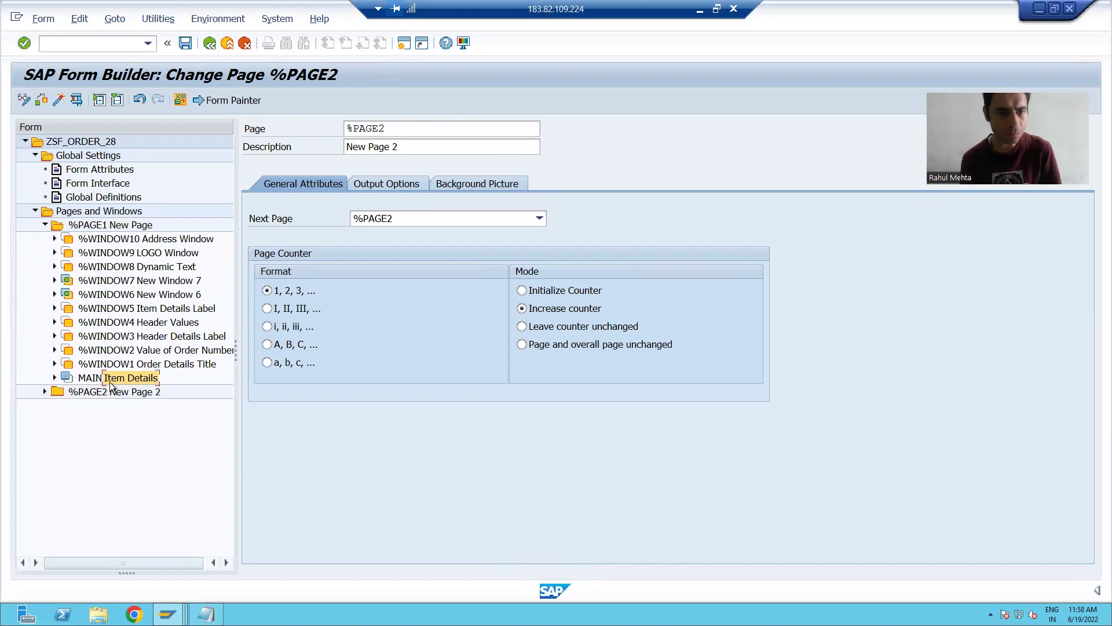
right_click(108, 380)
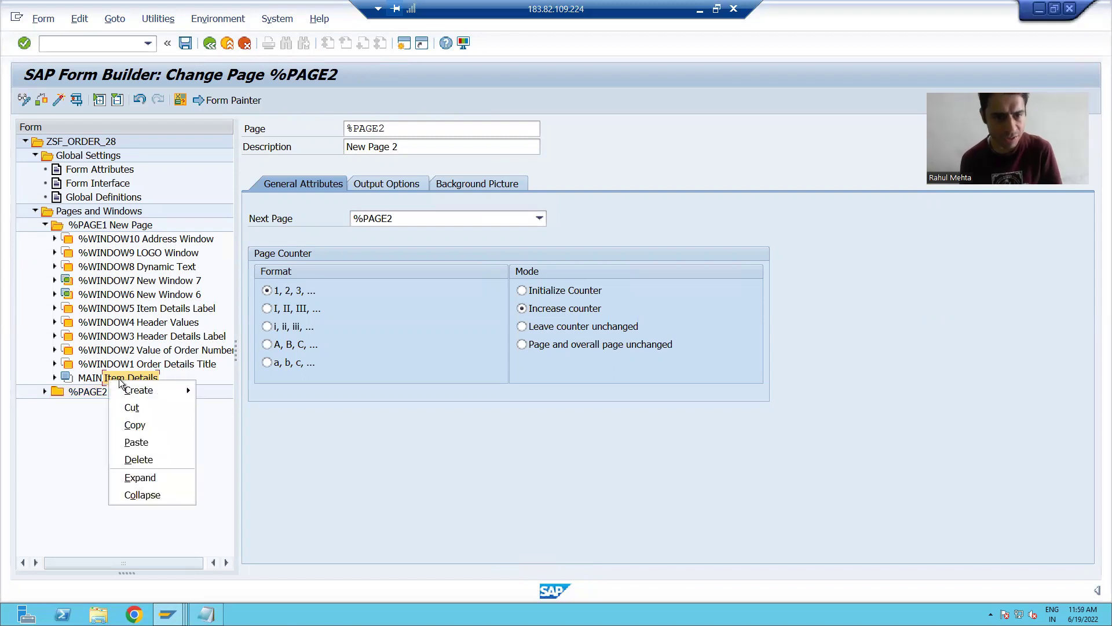
click(137, 426)
right_click(110, 392)
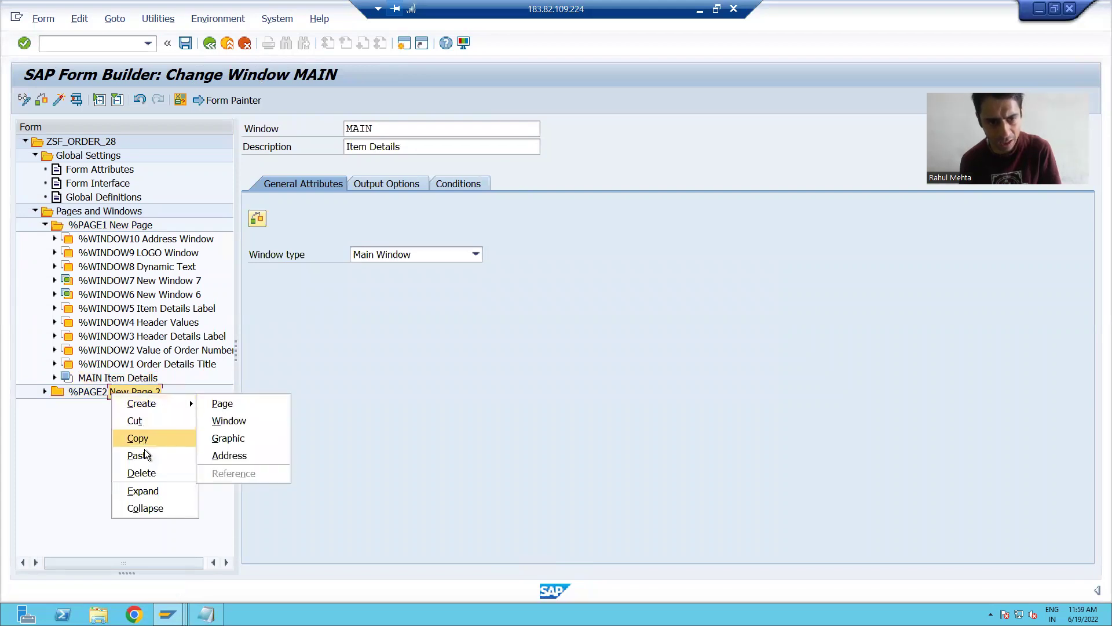
click(145, 456)
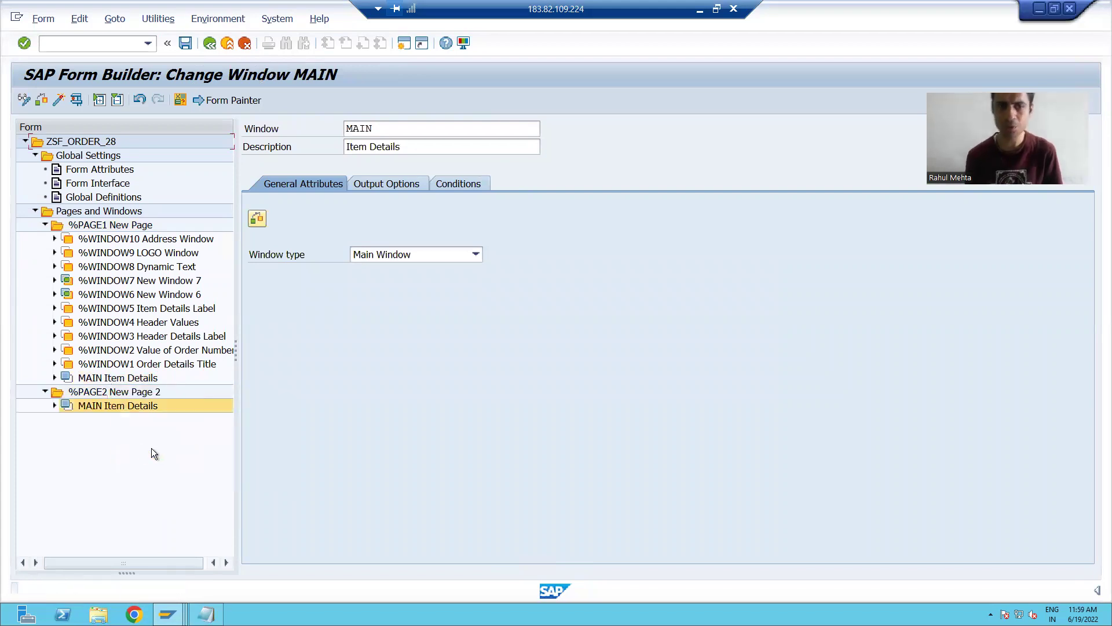
click(128, 392)
click(117, 404)
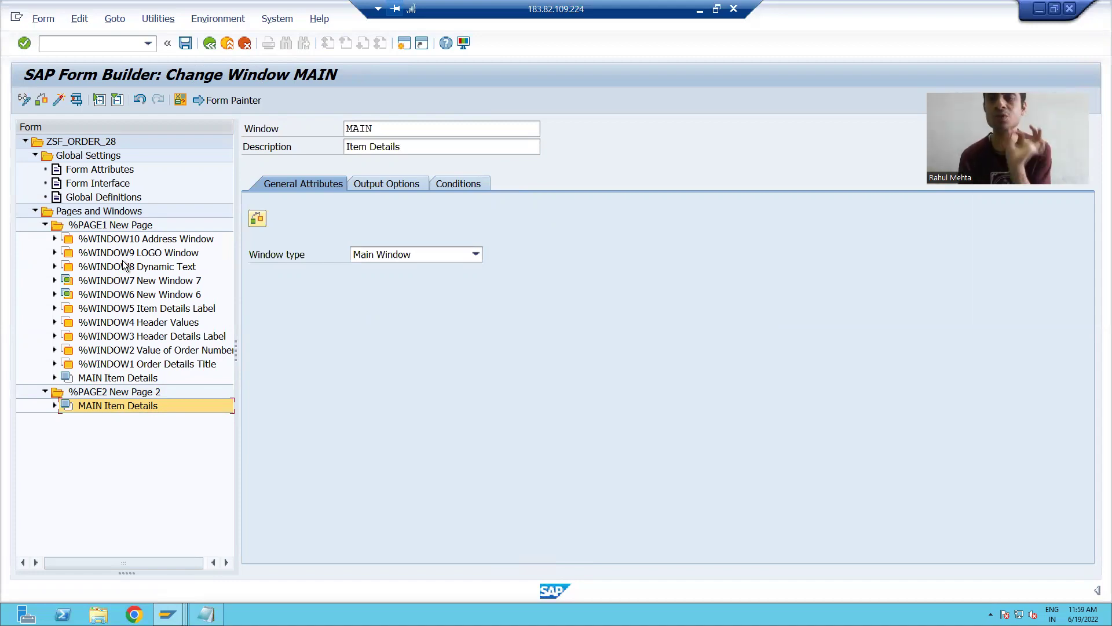
Step: Set the next page of %PAGE1 to %PAGE2
click(102, 225)
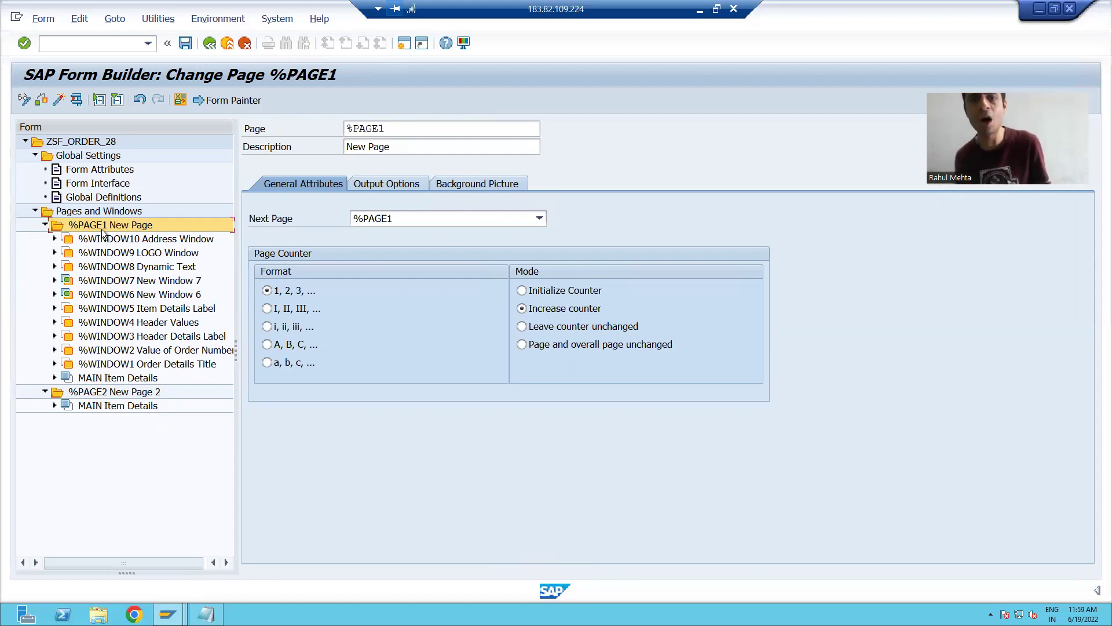
click(369, 218)
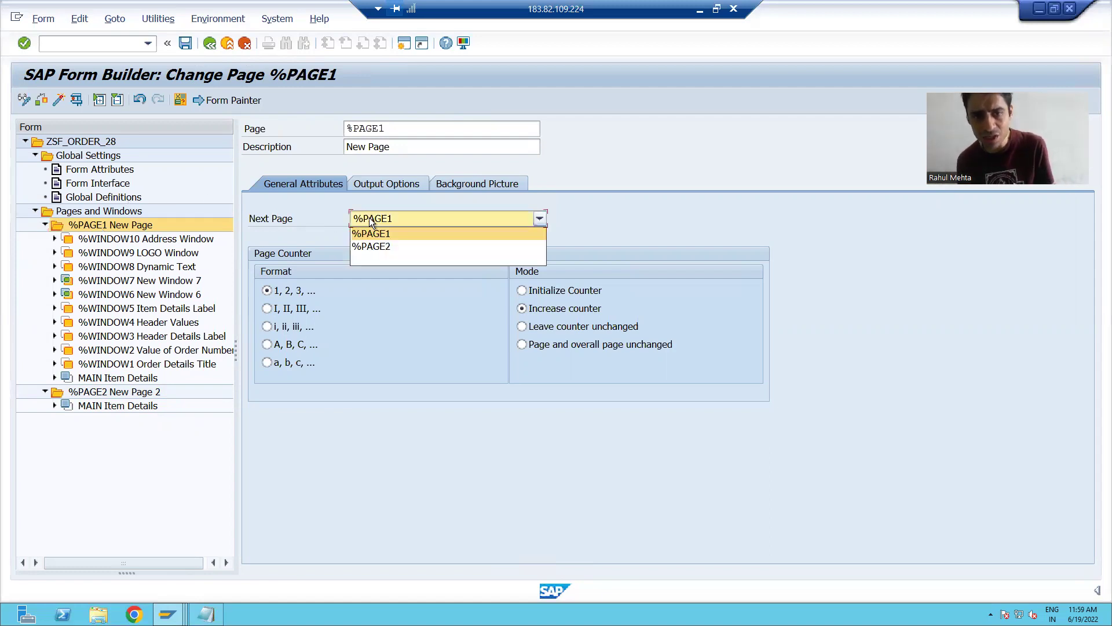
click(371, 246)
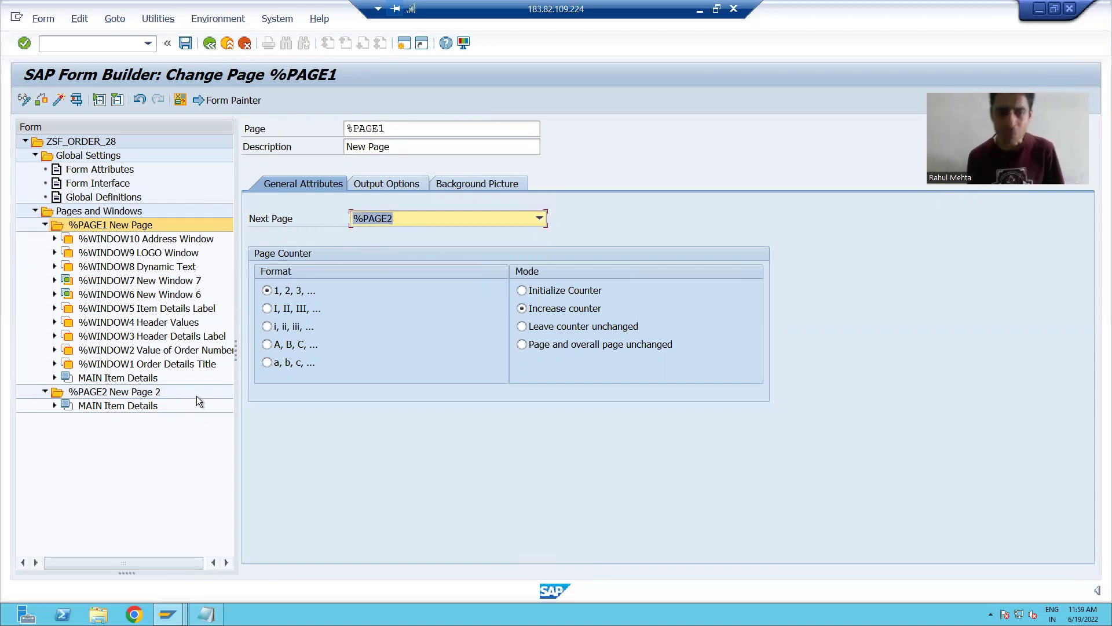
Step: Check the next page setting of both pages and activate form ZSF_ORDER_28
click(136, 396)
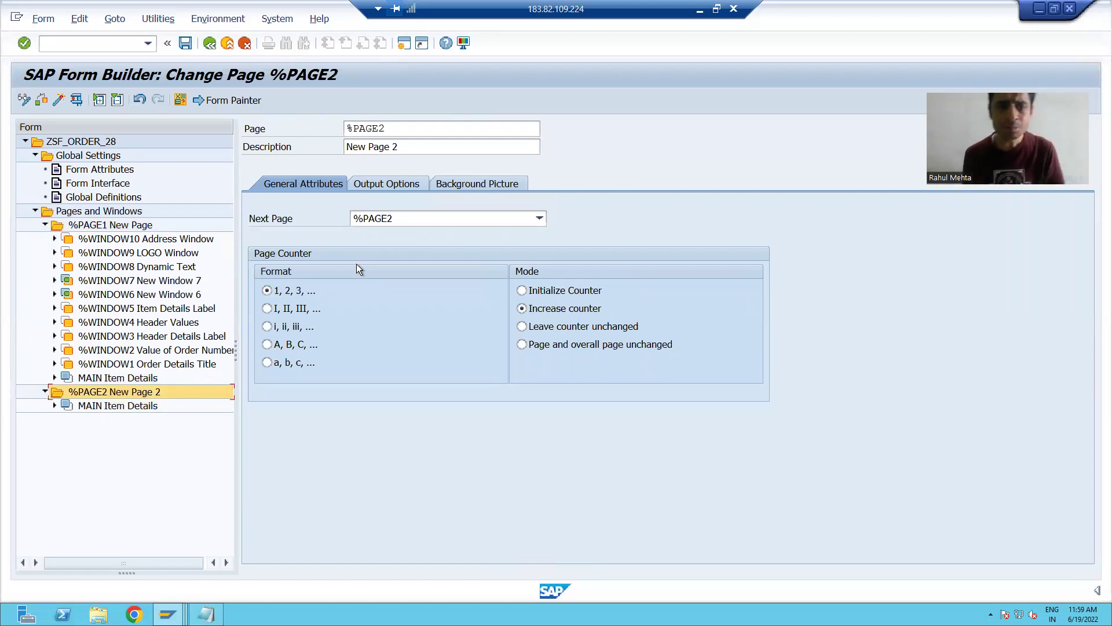
click(112, 224)
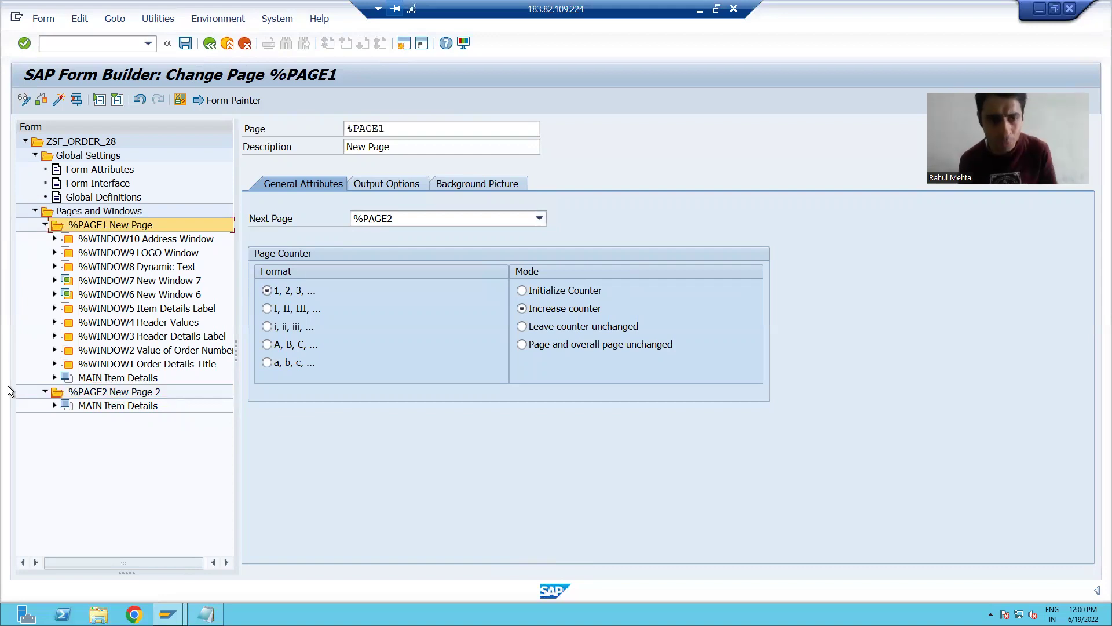
click(90, 394)
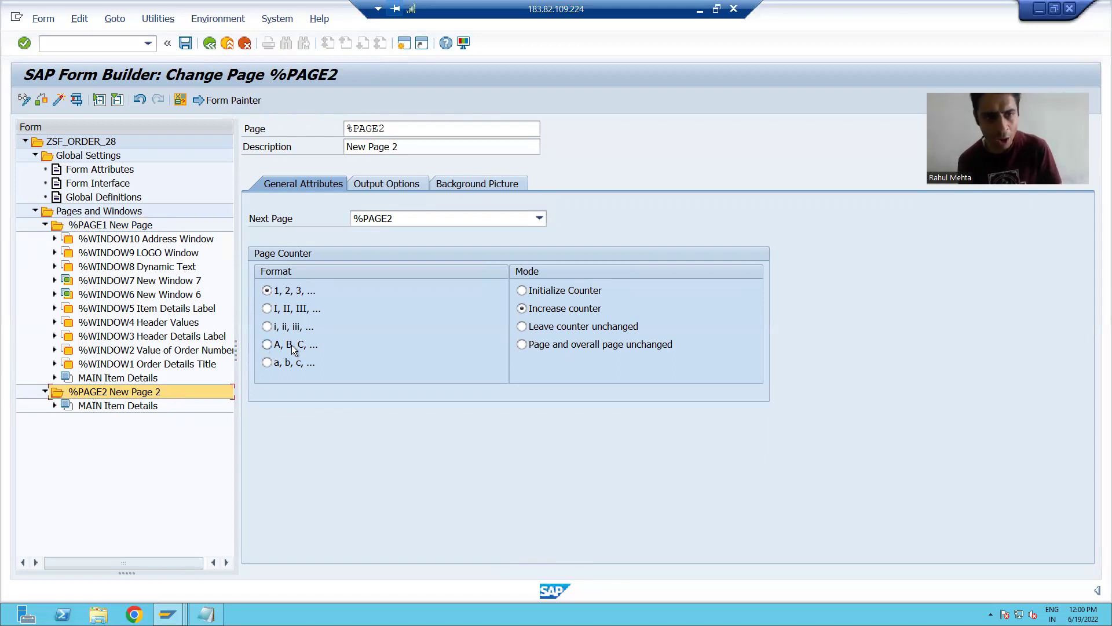
click(64, 100)
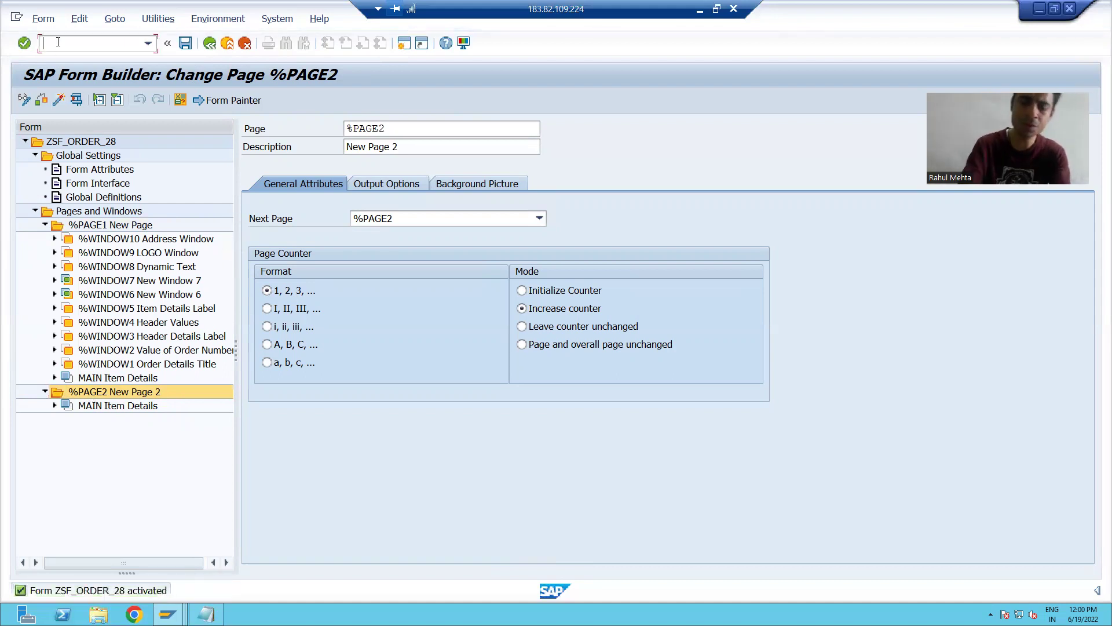
Step: Run ZSF_DRIVER_PROGRAM_28 from SE38 in a new session, filling in the order number and the dynamic text "This is Second Run"
text(/ose38)
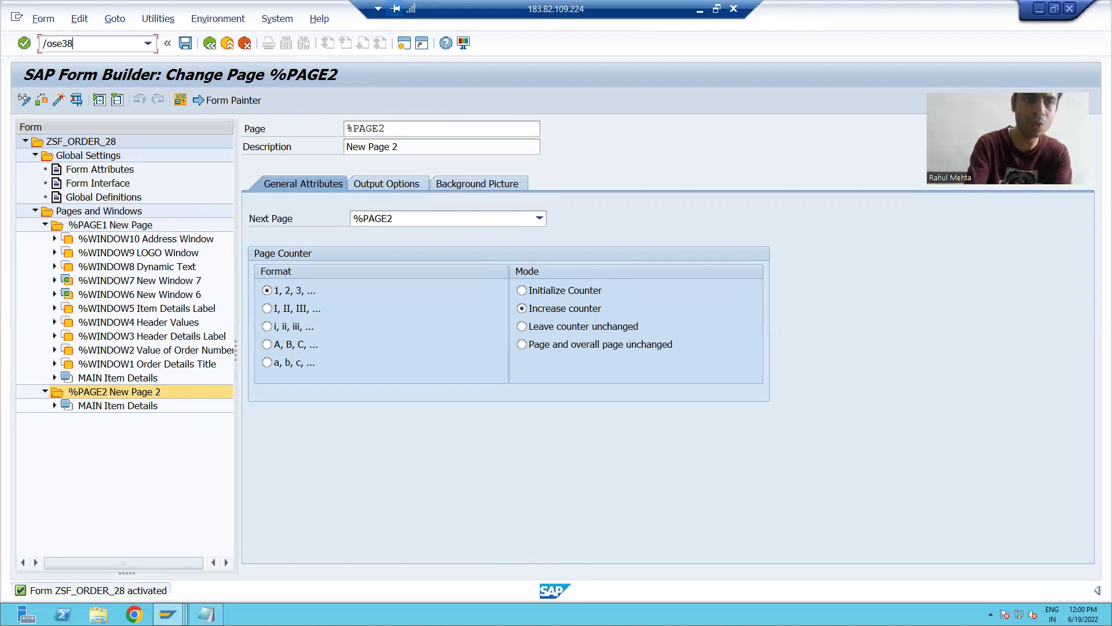
key(Return)
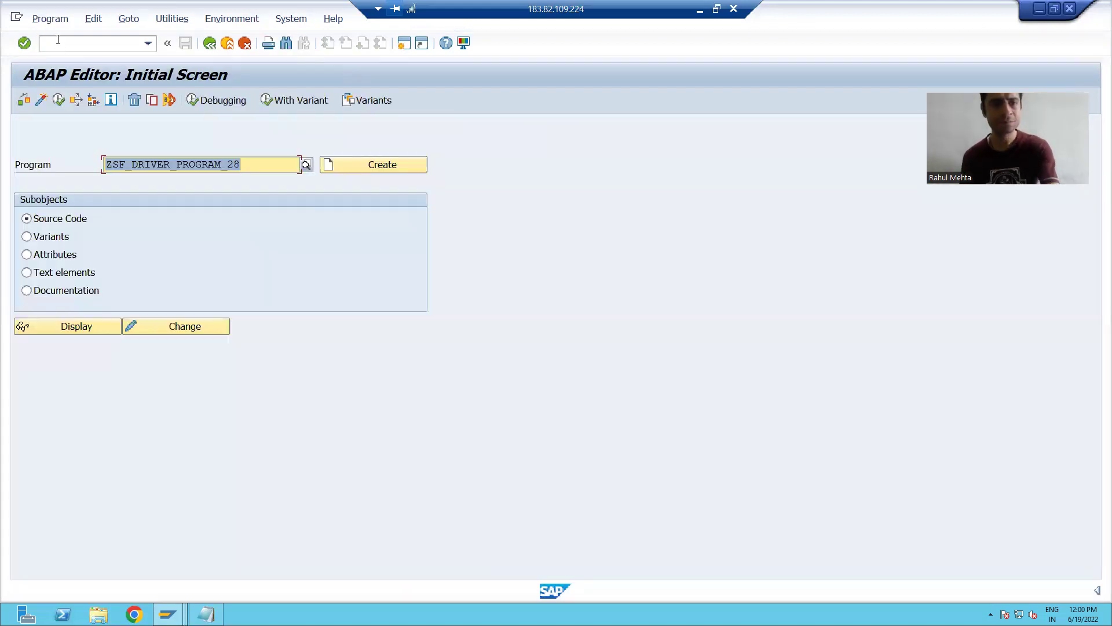
click(59, 100)
text(1)
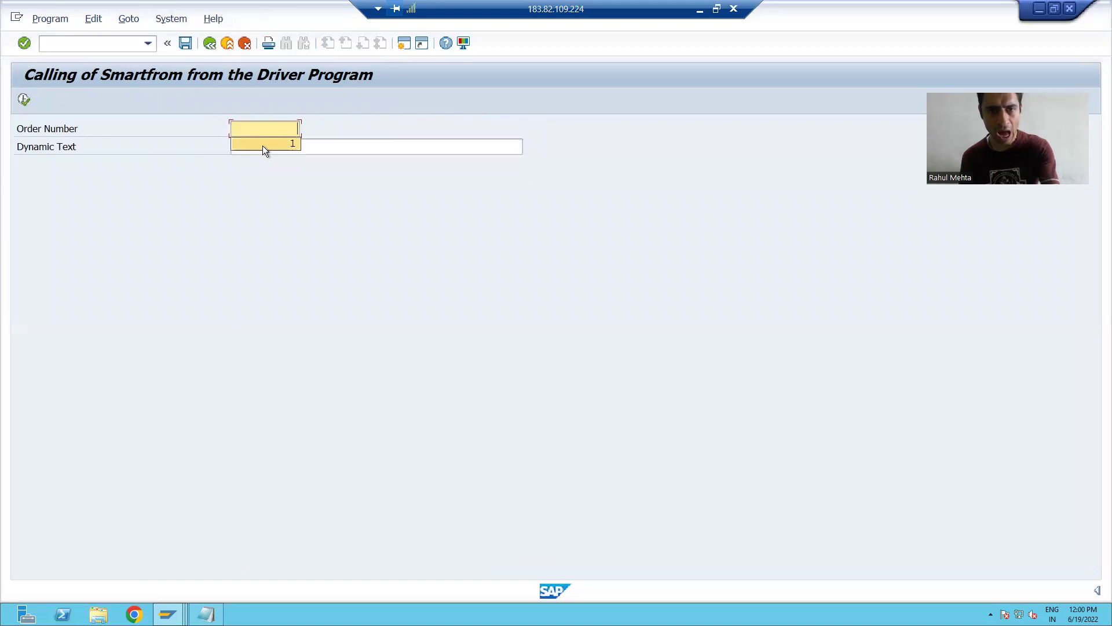
click(262, 148)
click(259, 158)
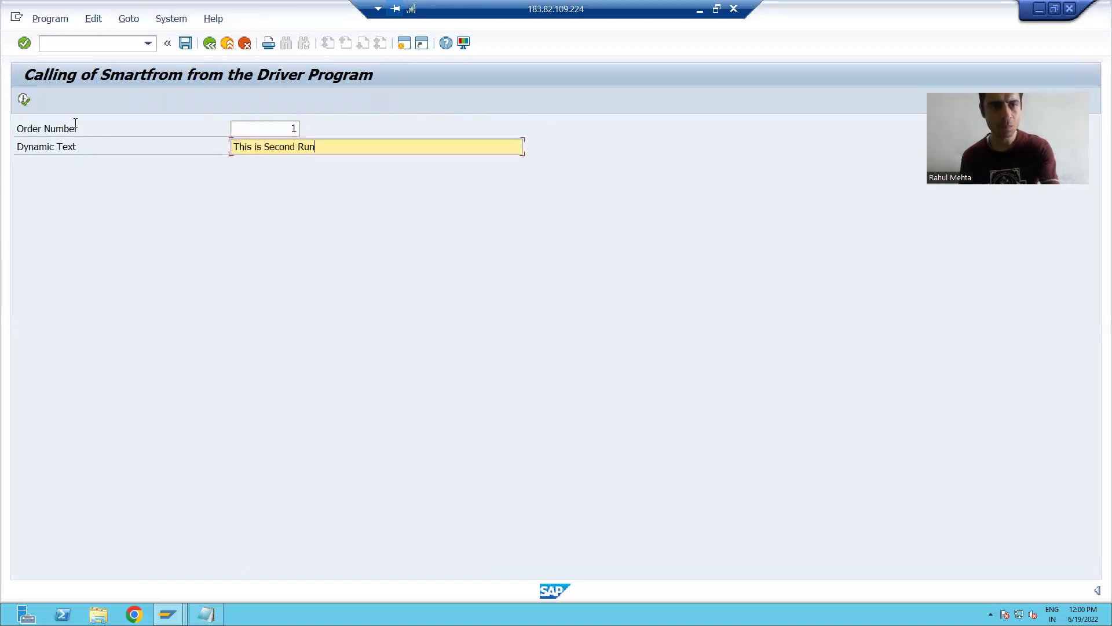
Step: Execute the selection and open the form's print preview with output device LP01
click(28, 102)
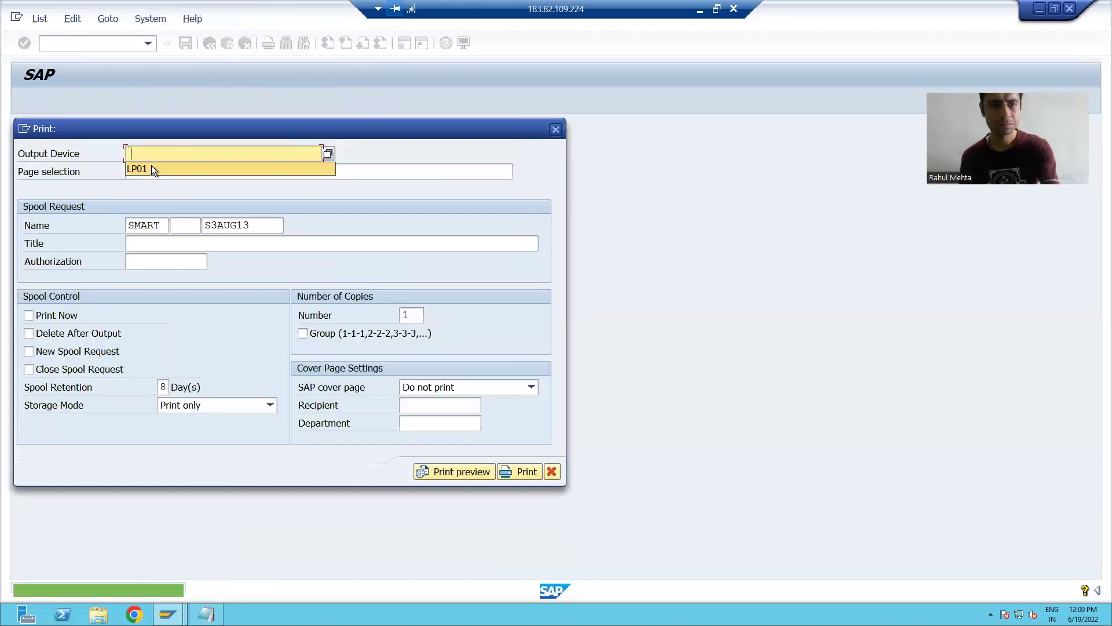
click(152, 168)
click(447, 465)
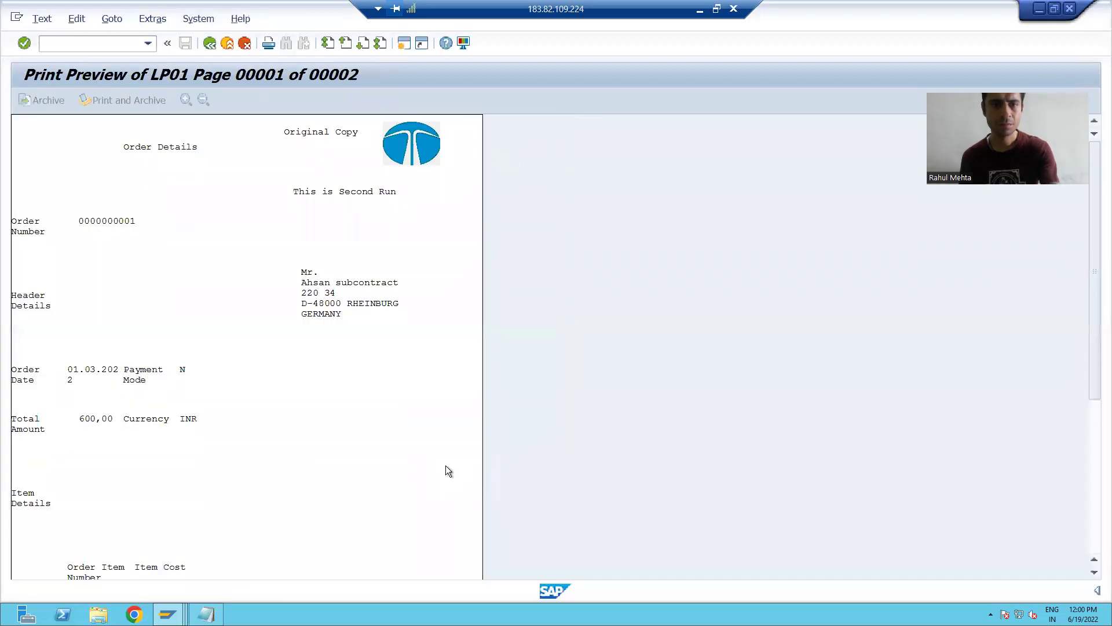
Step: Examine both print preview pages, checking which windows appear on each and where the second page's item table sits
scroll(360, 292, down, 3)
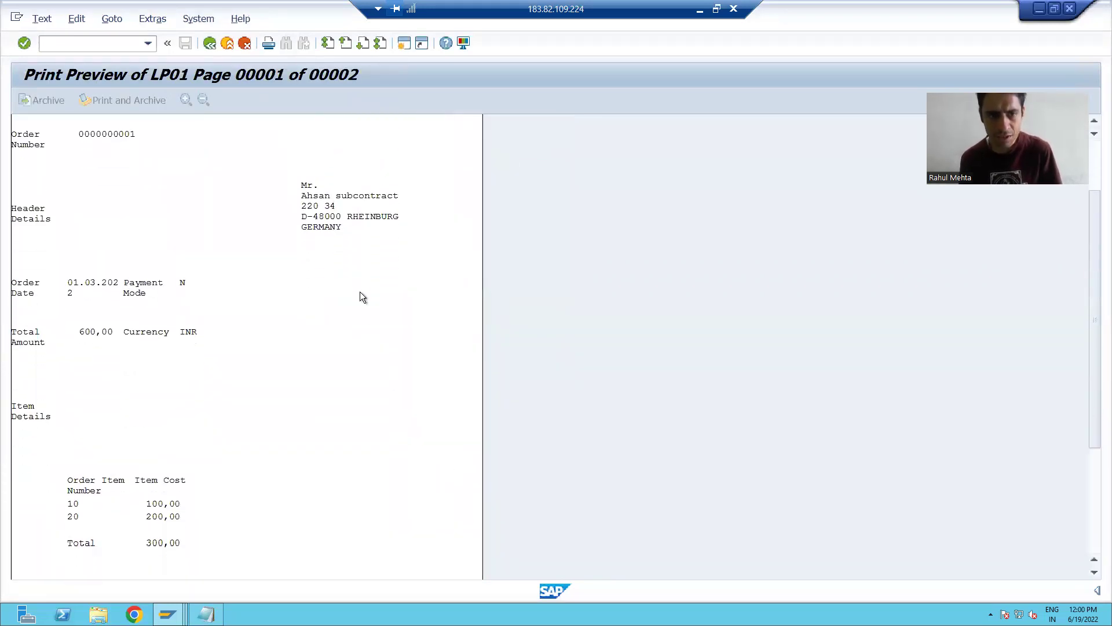
scroll(363, 299, up, 3)
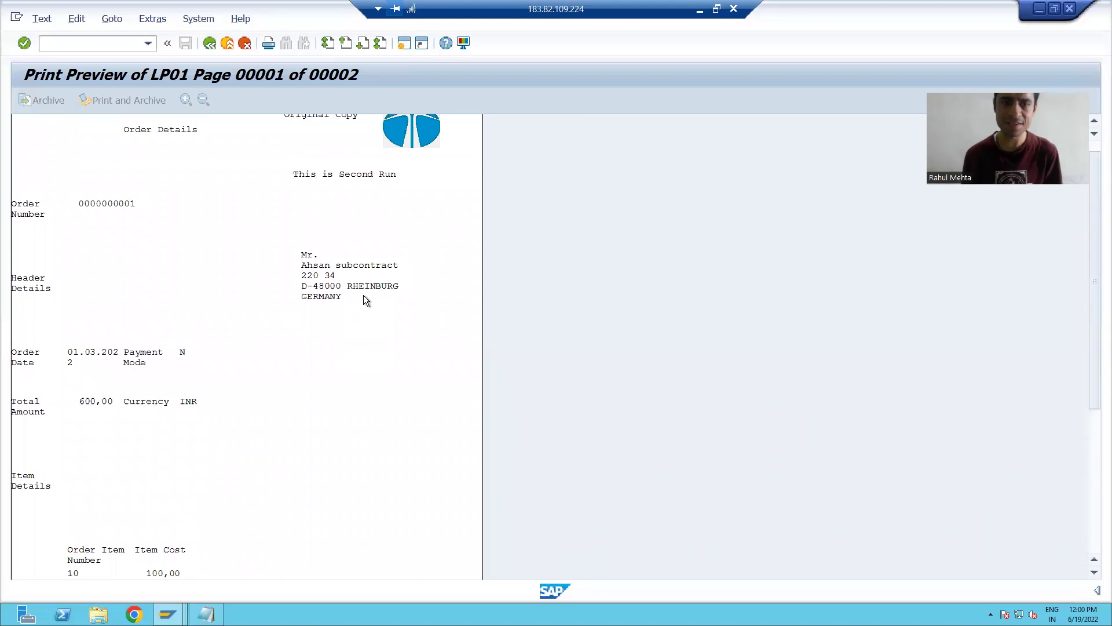
click(363, 51)
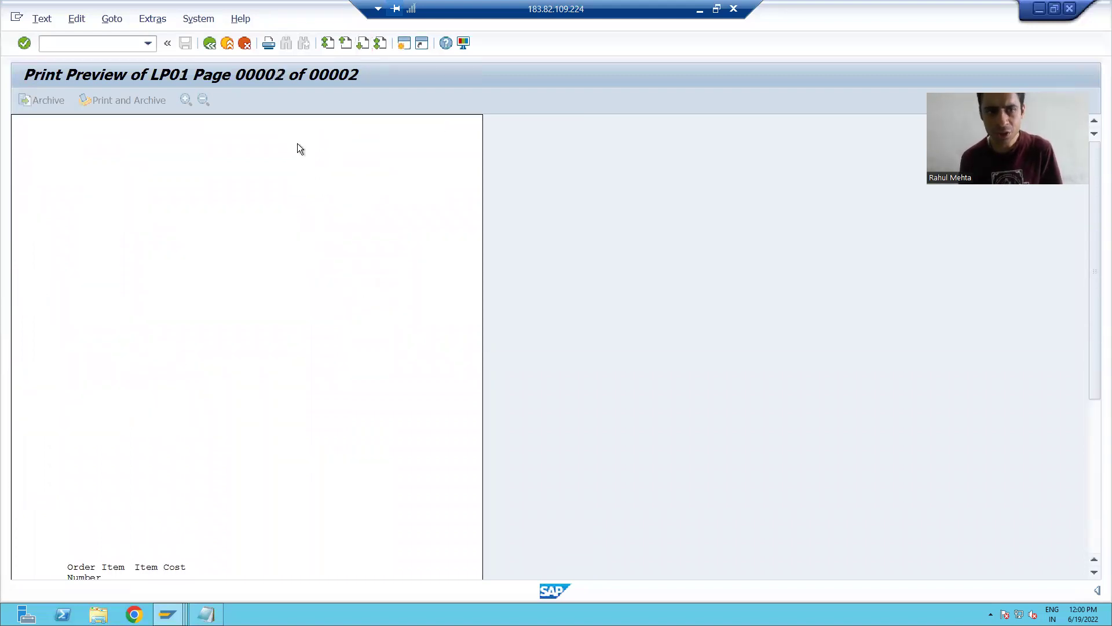
scroll(256, 399, down, 6)
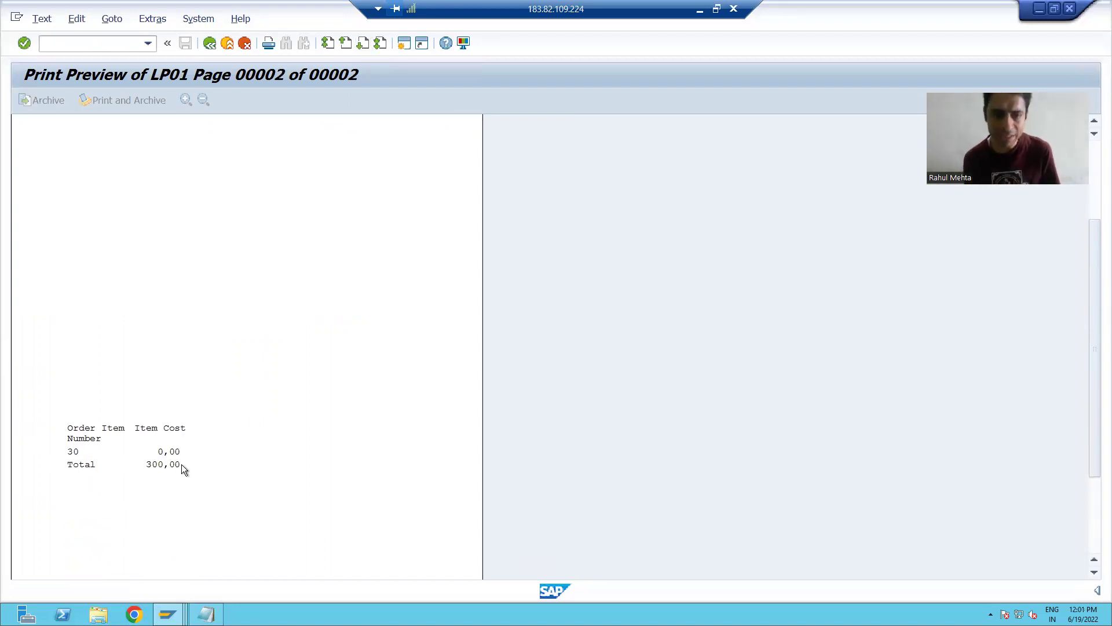
scroll(185, 451, up, 3)
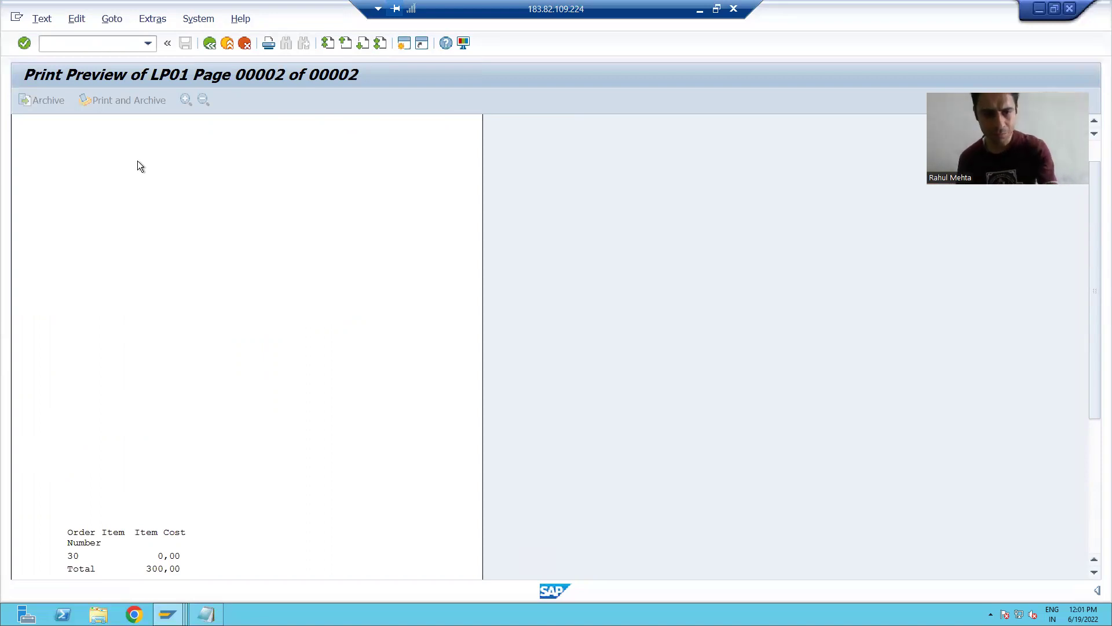
Step: Back in form ZSF_ORDER_28, set the top margin of %PAGE2's MAIN window to 1,00 CM and activate the form
key(F3)
click(114, 405)
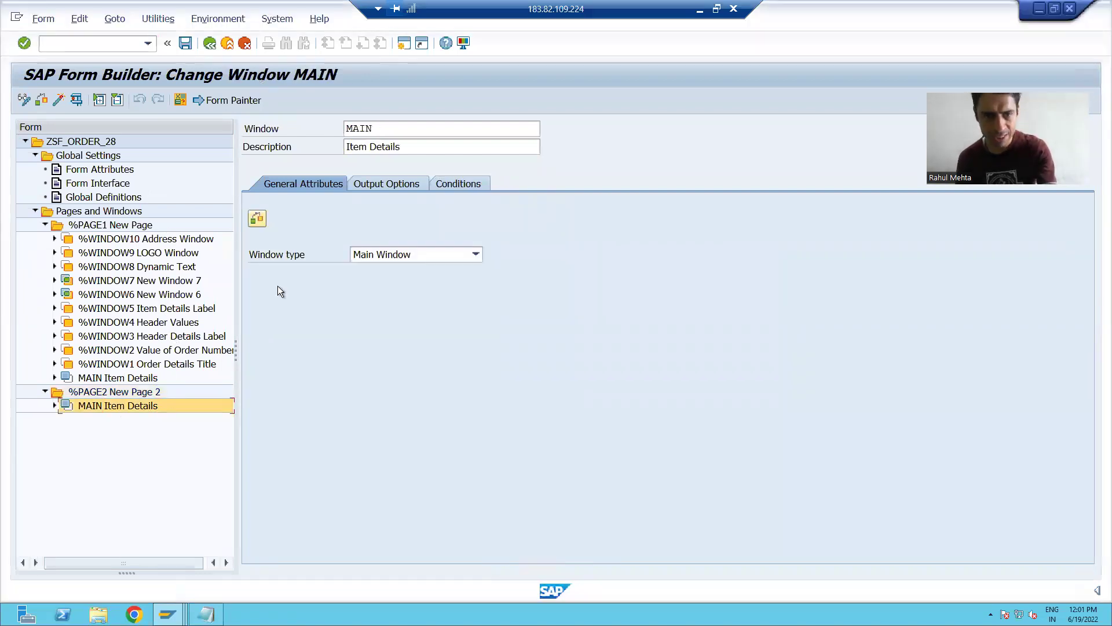
click(371, 181)
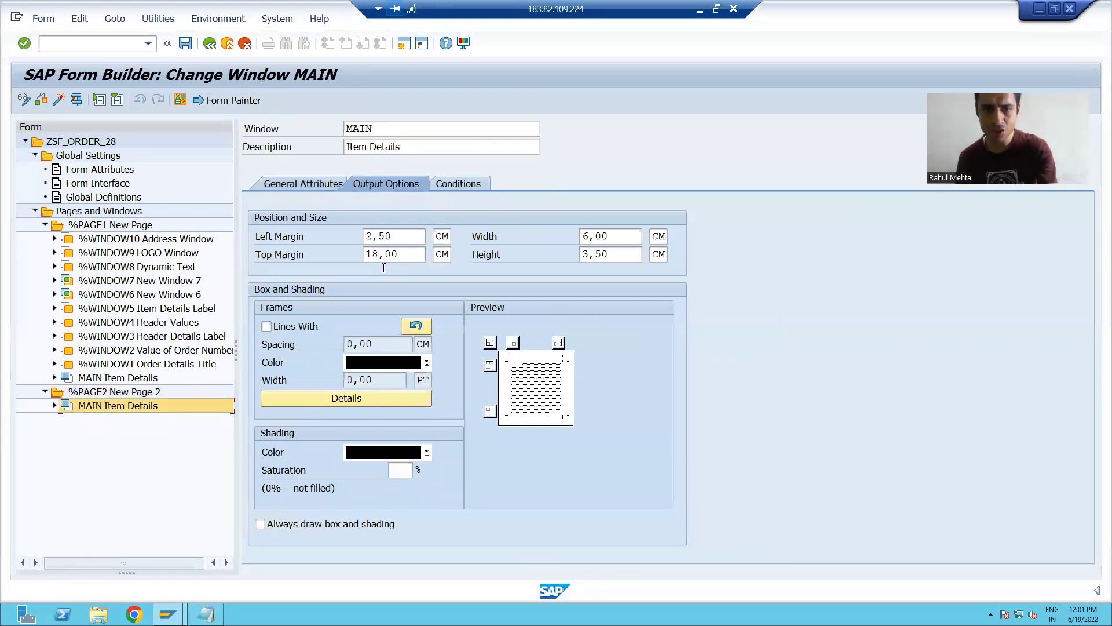
click(380, 255)
key(BackSpace)
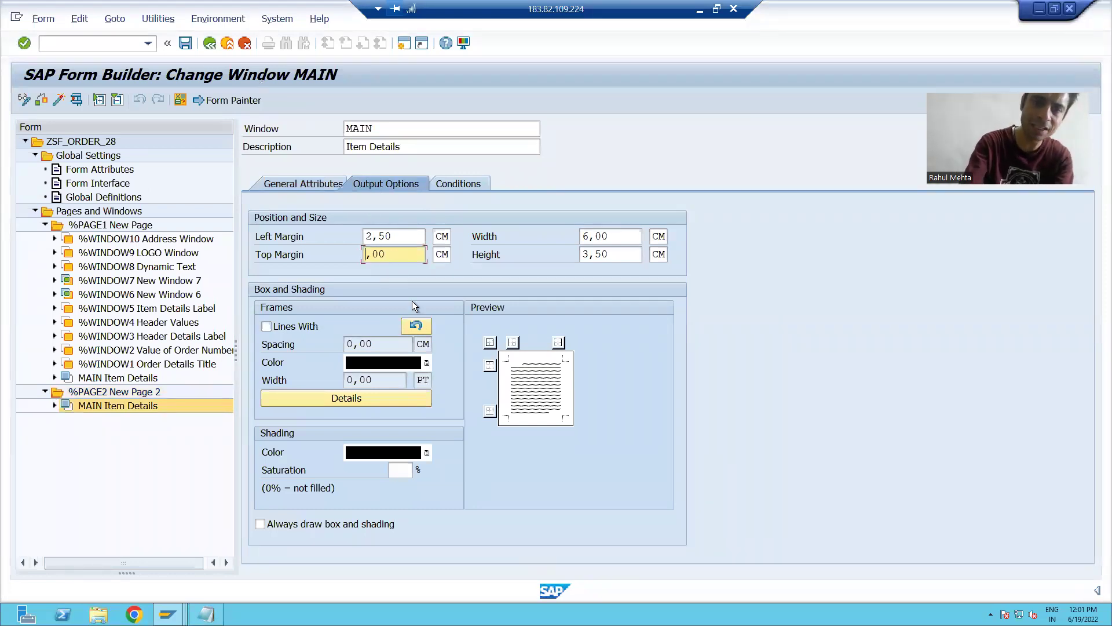
key(Return)
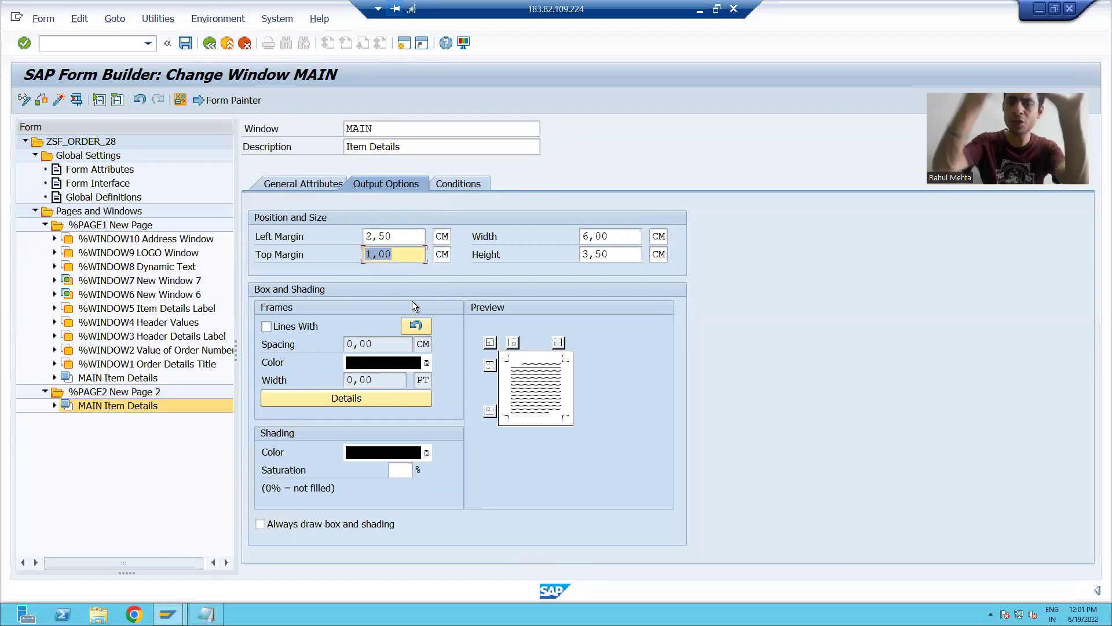
click(65, 101)
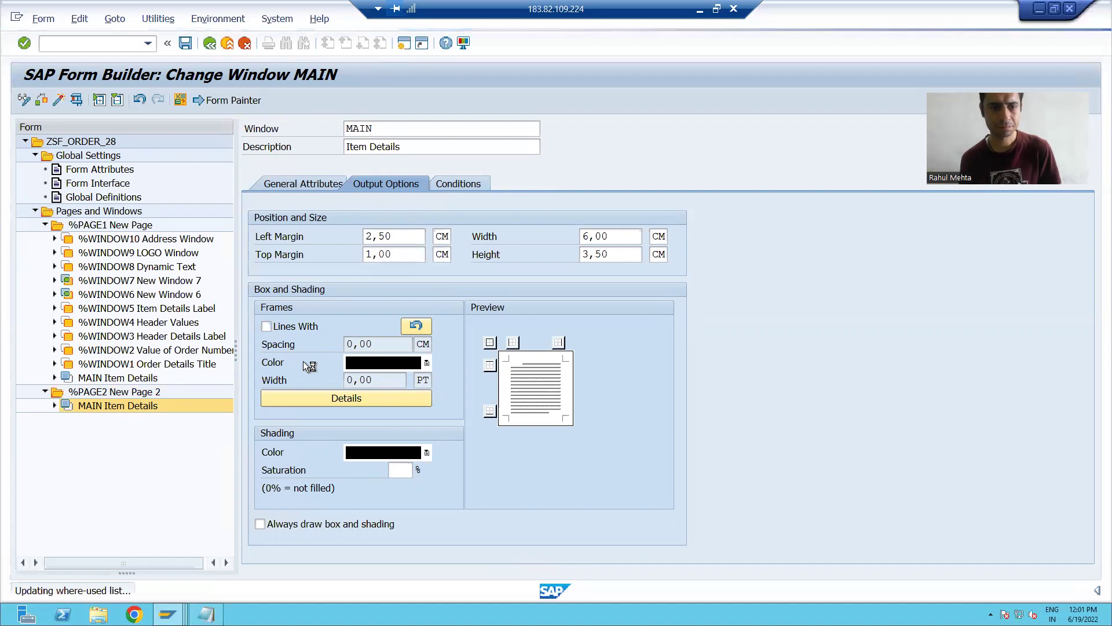
Step: Switch the current session to SE38 and start ZSF_DRIVER_PROGRAM_28 with the order number and the dynamic text "This is Second Run"
click(82, 46)
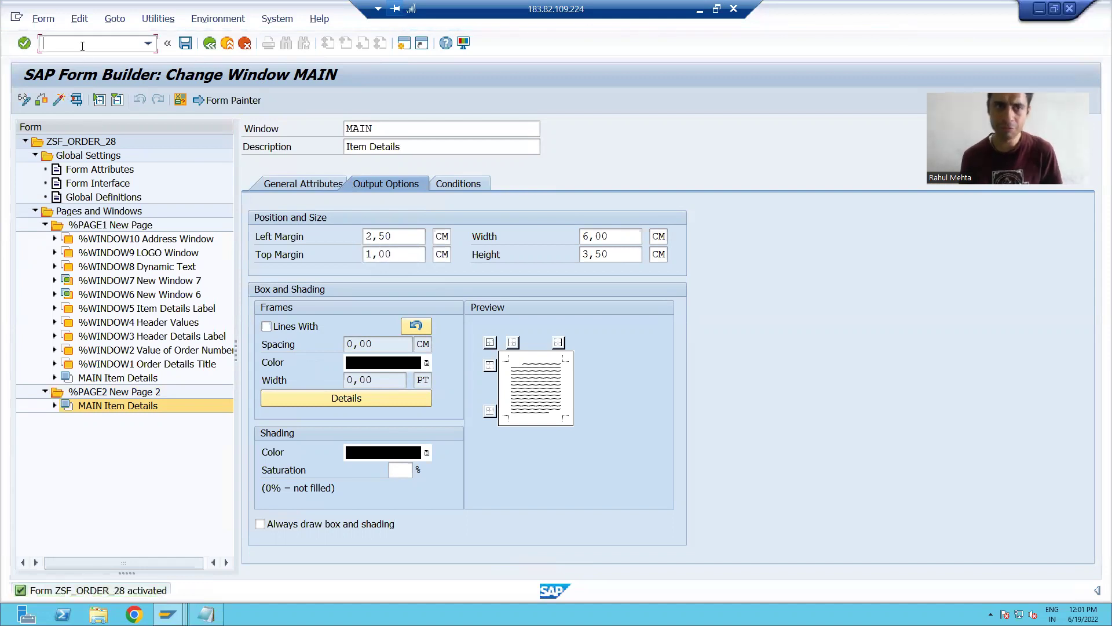
text(/nse38)
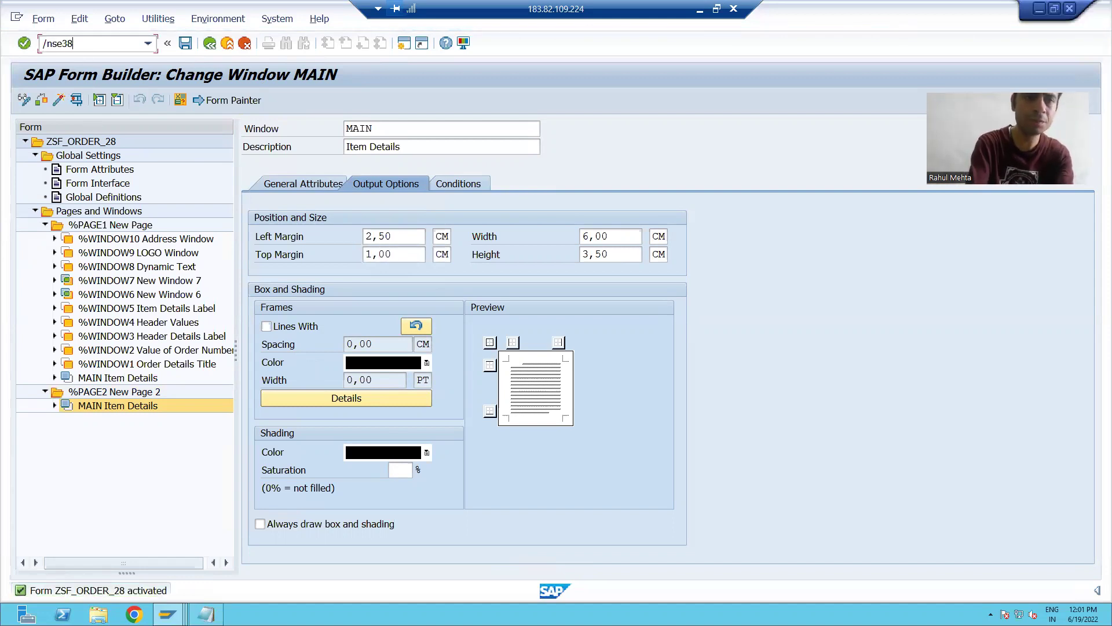
key(Return)
click(60, 103)
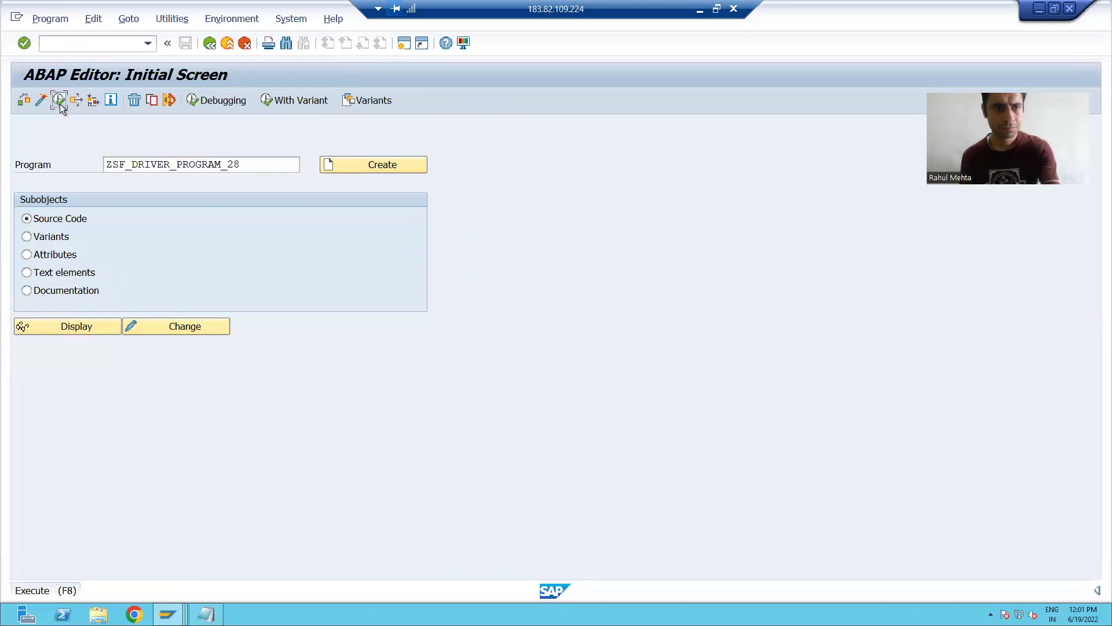
click(269, 147)
click(265, 146)
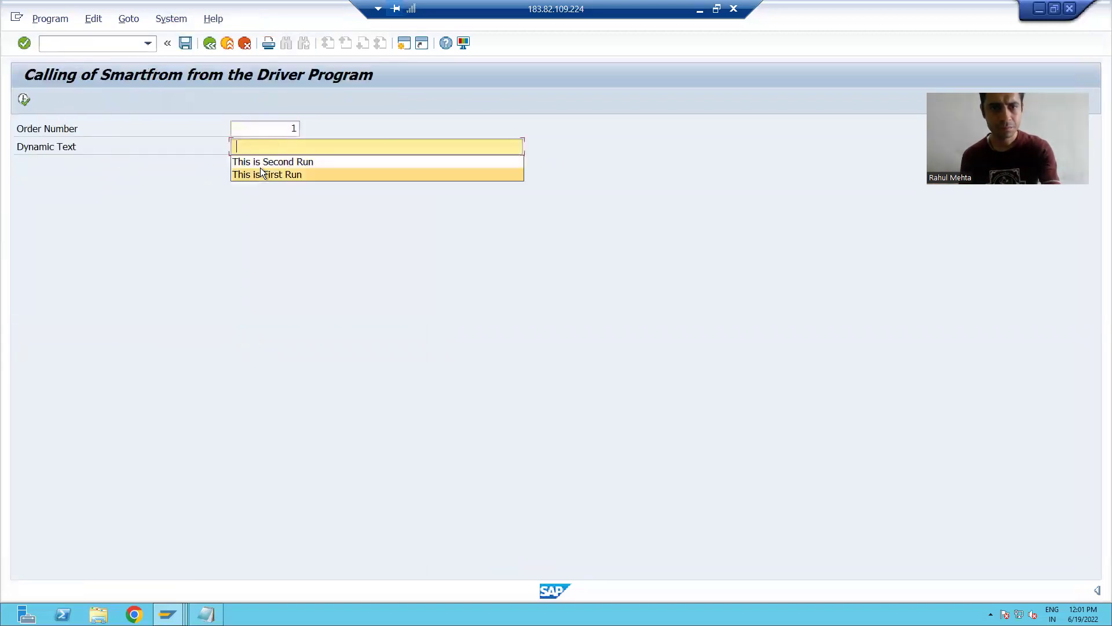
click(244, 161)
Step: Execute the driver program, preview the print output for device LP01 and look over the first page
click(24, 99)
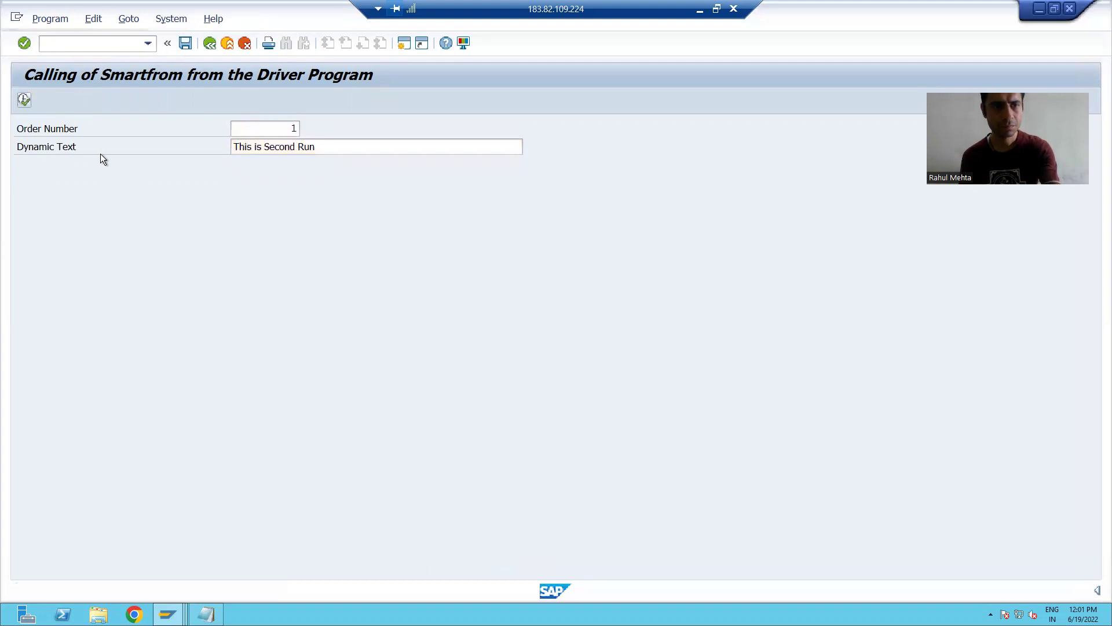
click(145, 154)
click(144, 171)
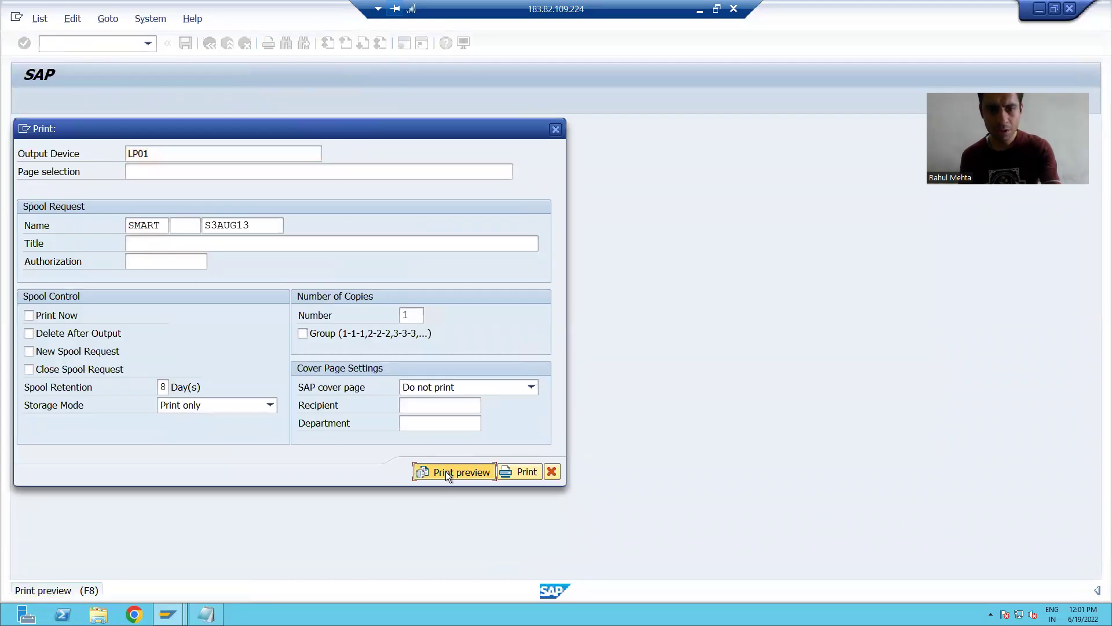
click(446, 471)
scroll(396, 412, down, 2)
scroll(396, 412, up, 2)
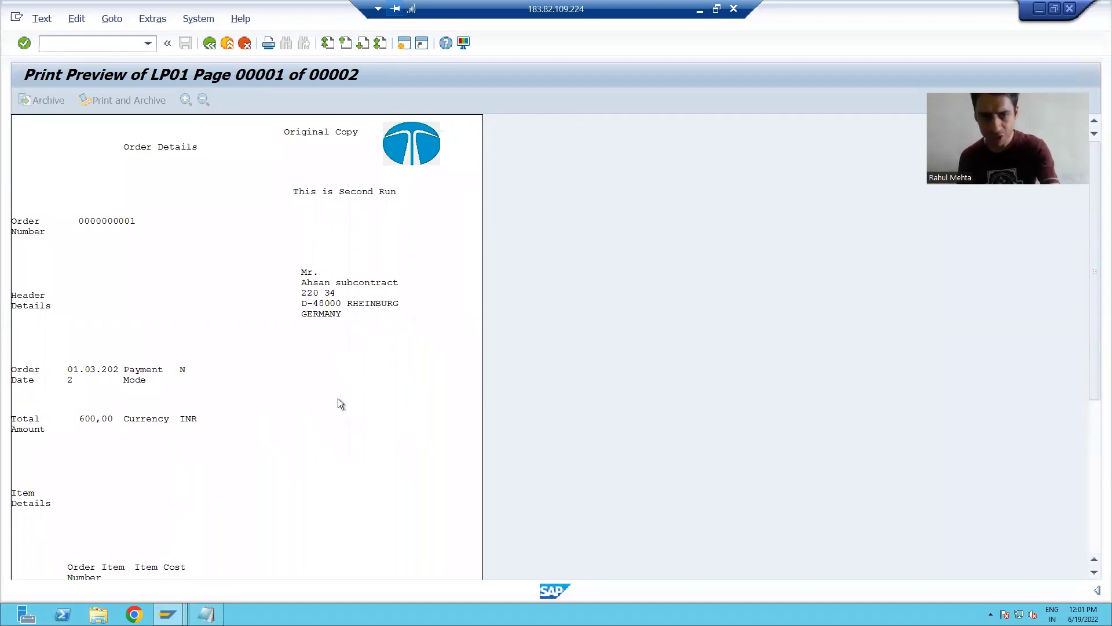
Step: Examine the item table and total on the first preview page, and check the item table's placement on the second page
scroll(339, 403, down, 6)
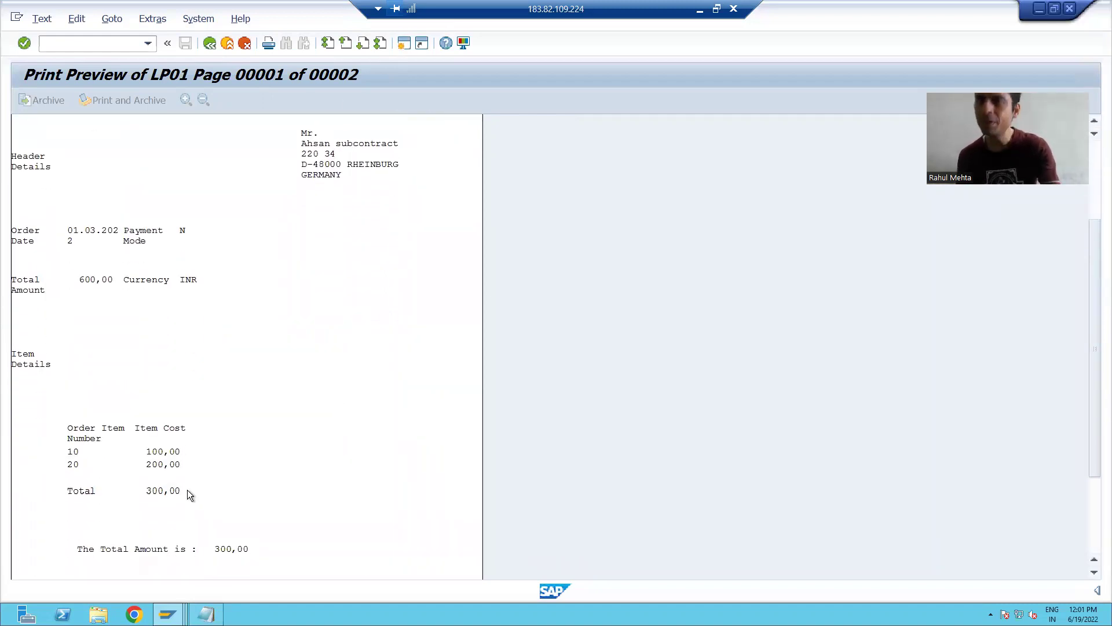
scroll(256, 440, up, 4)
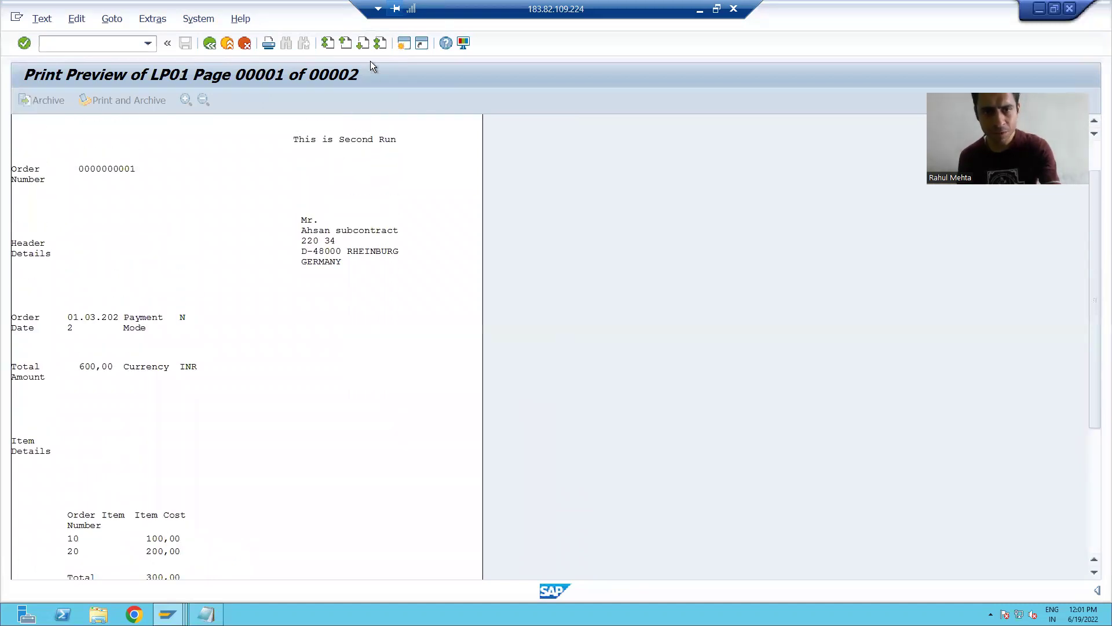
click(363, 43)
scroll(258, 293, up, 1)
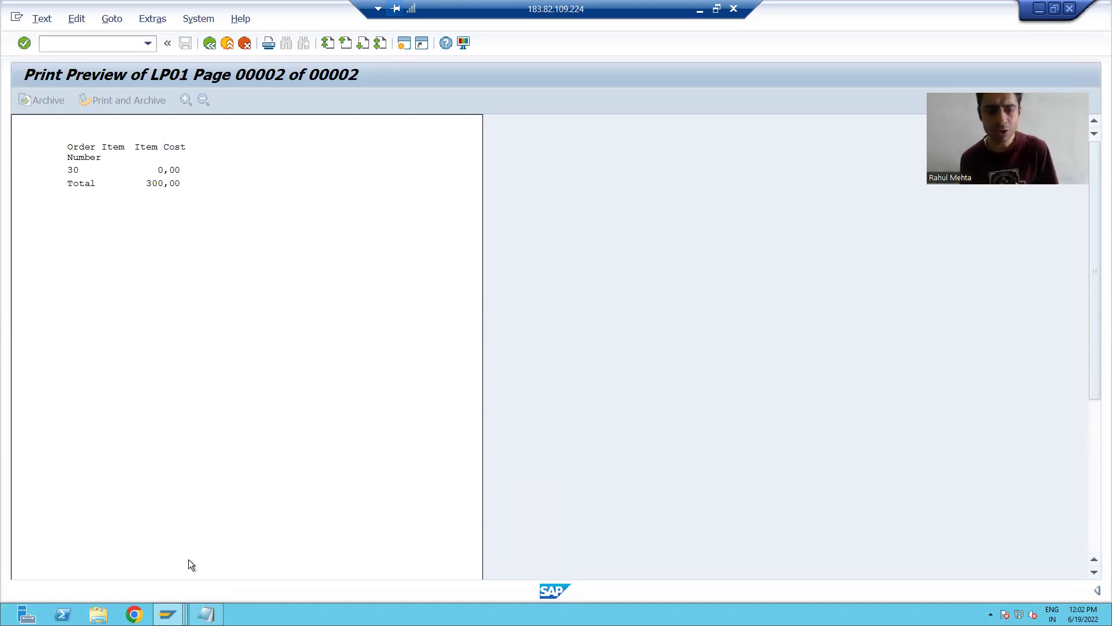
Step: Leave the print preview for transaction SMARTFORMS using /nsmartforms and open form ZSF_ORDER_28 for changing
mouse_move(167, 614)
click(272, 562)
text(/nsmartforms)
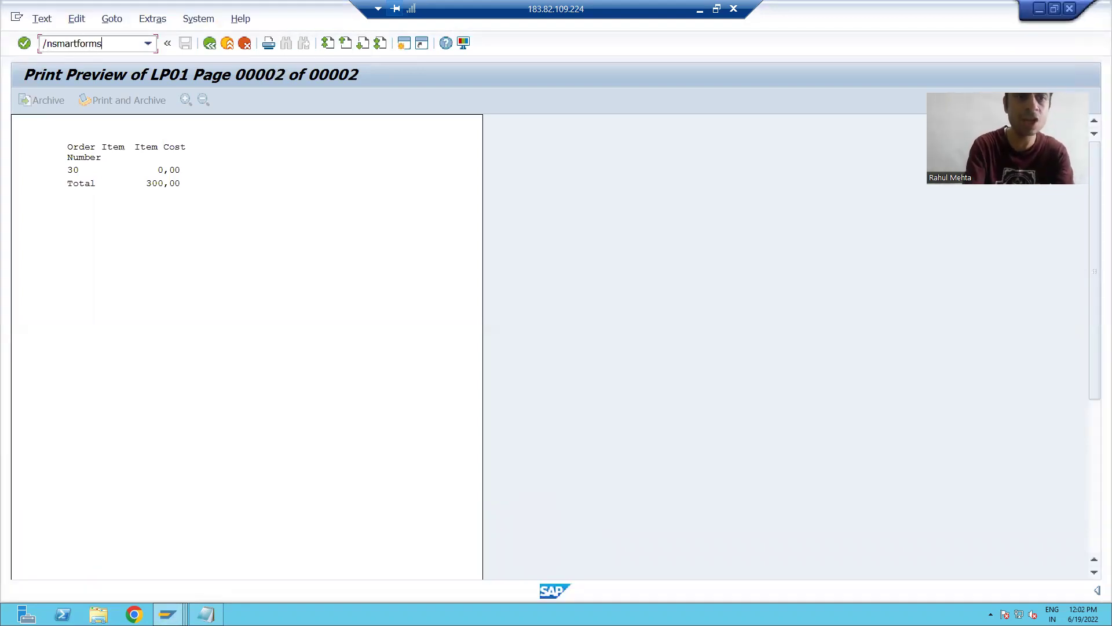
key(Return)
click(204, 219)
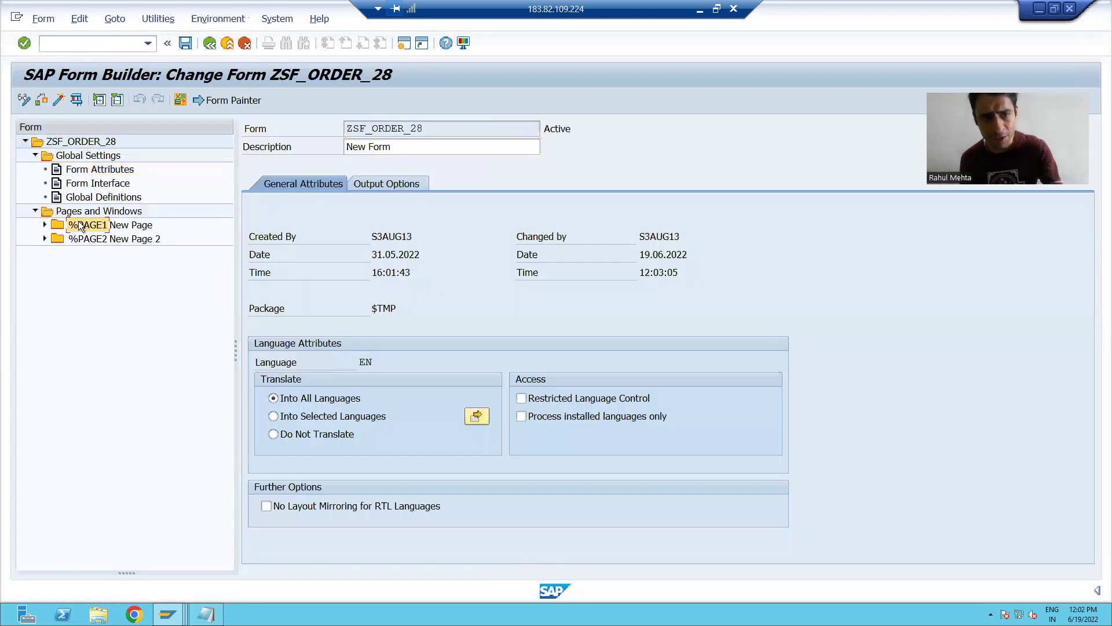
Step: Review the Next Page settings of %PAGE1 and %PAGE2 and expand %PAGE2 to see its windows
click(80, 225)
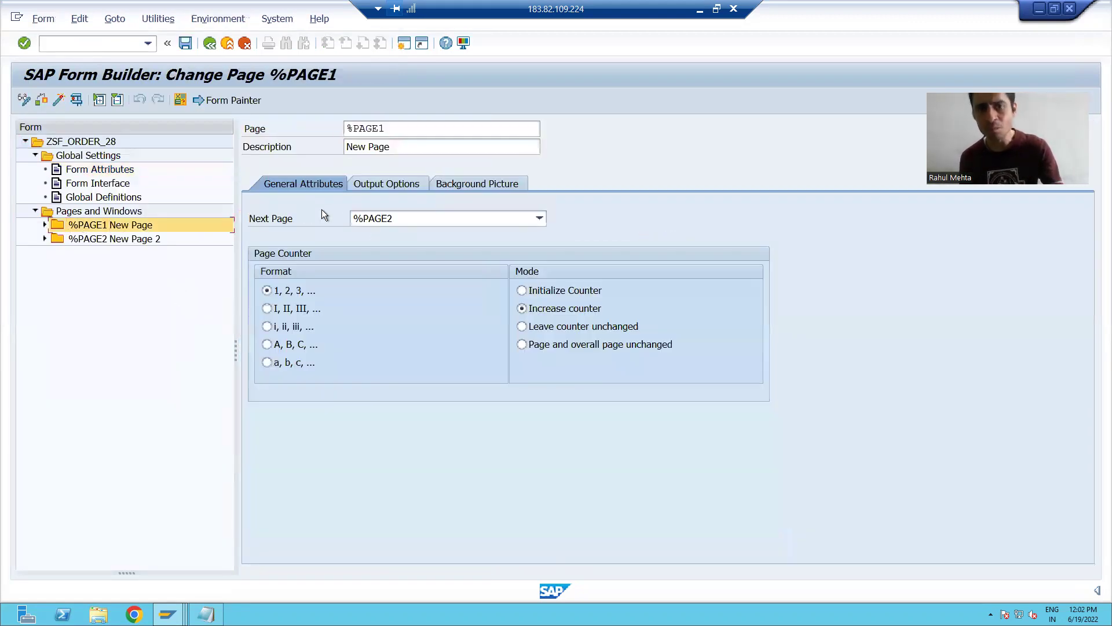
click(110, 238)
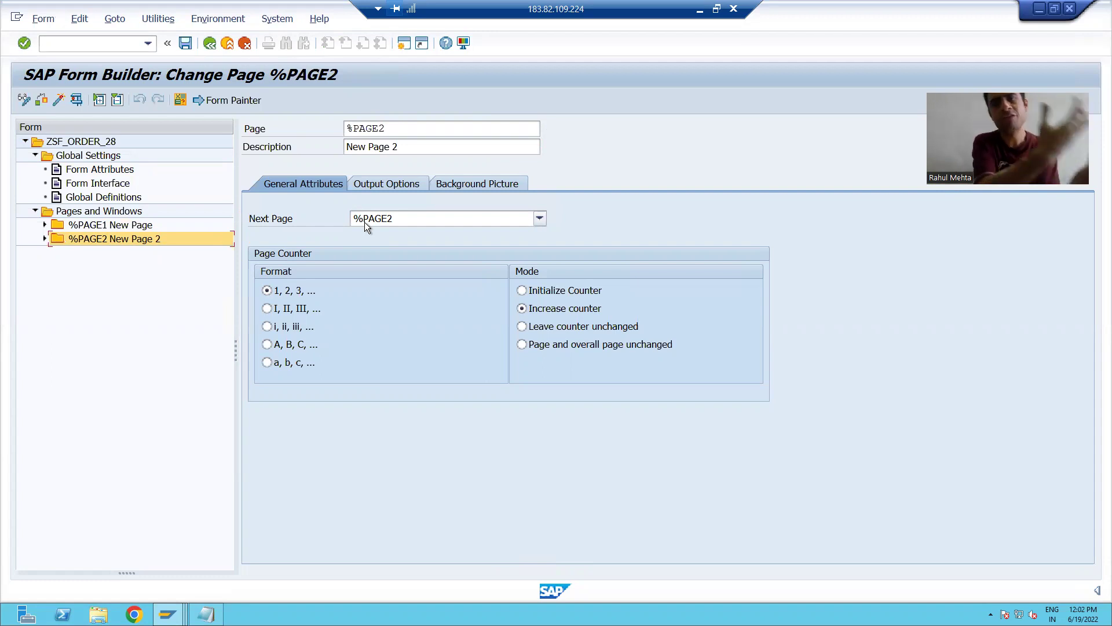
click(44, 238)
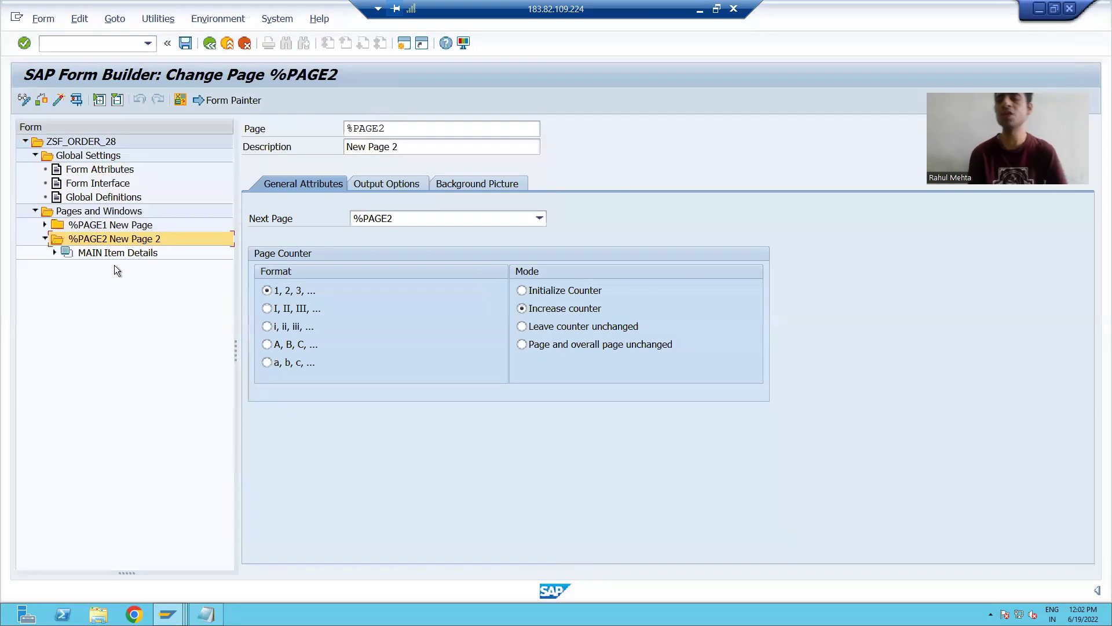